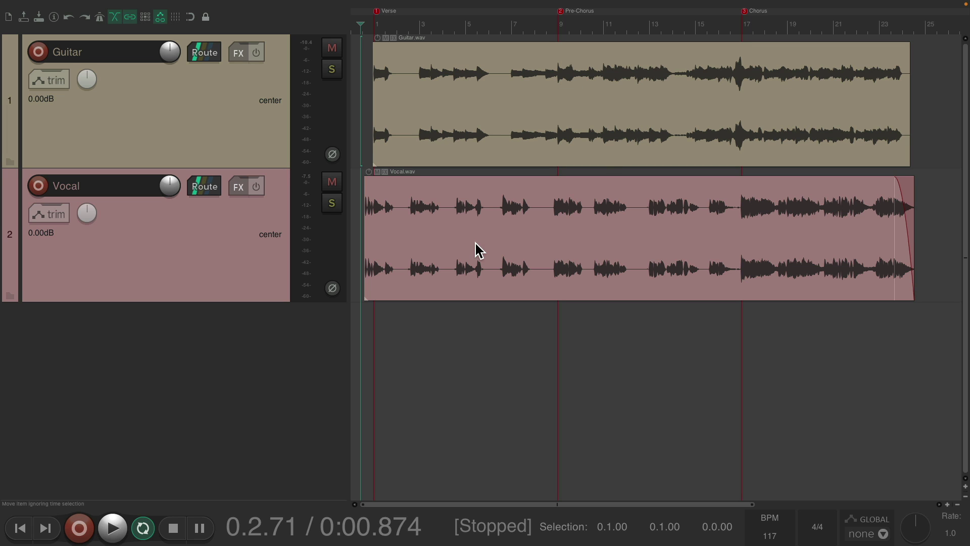
pyautogui.press('space')
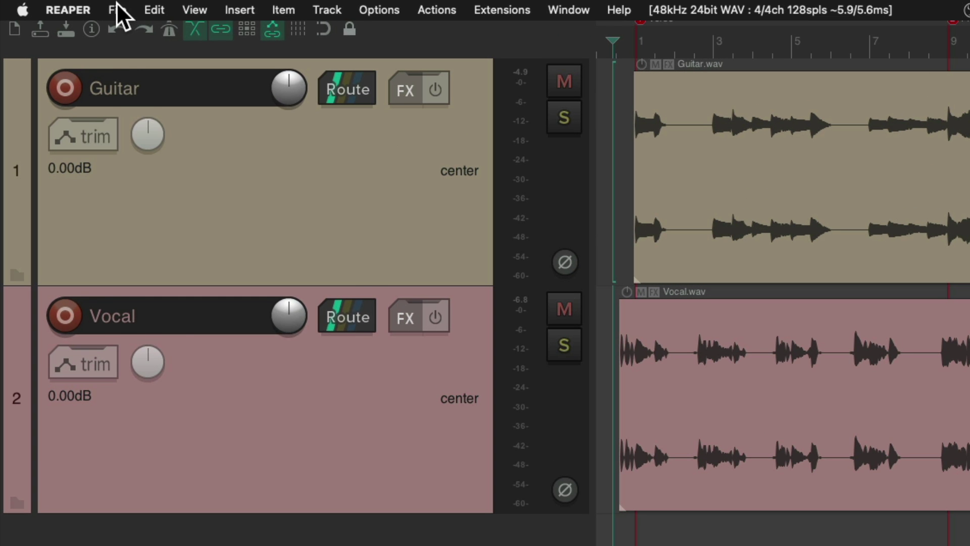
# Save the project as 'Way of the World - Verse'.
pyautogui.click(69, 6)
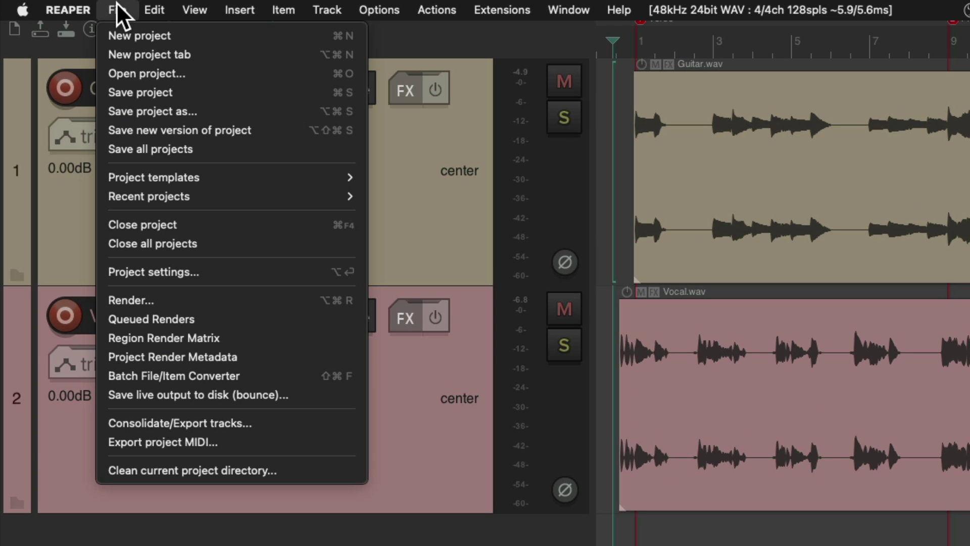
pyautogui.click(104, 111)
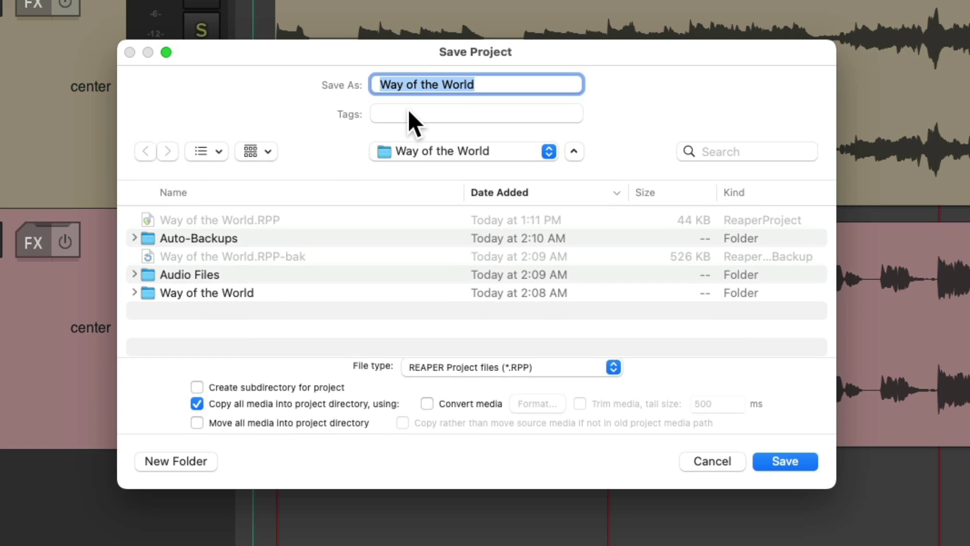
pyautogui.click(521, 84)
pyautogui.write('- Verse')
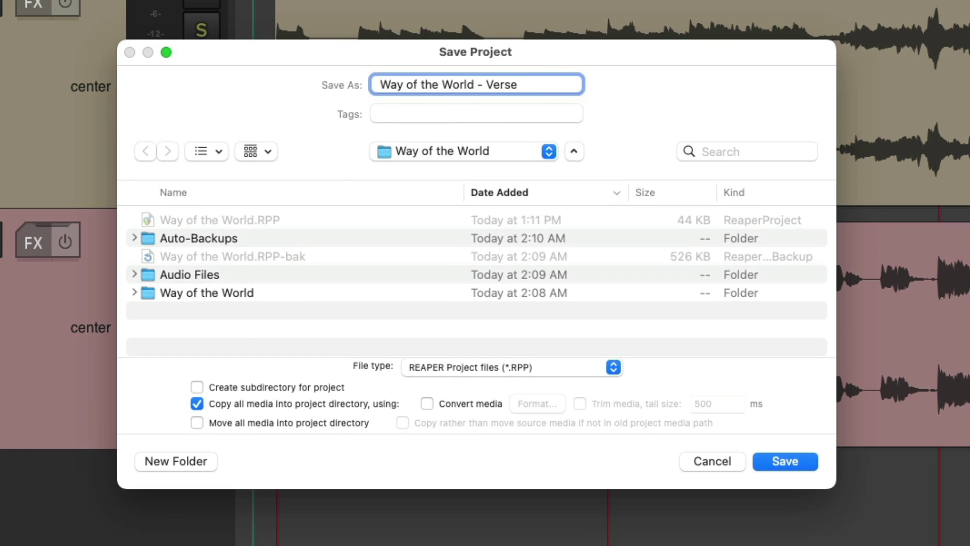
pyautogui.press('Return')
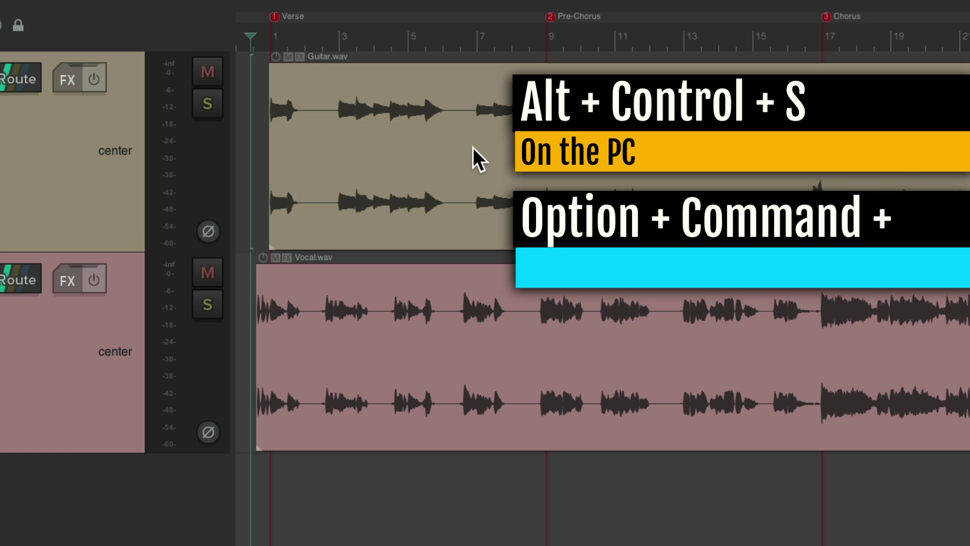
# Save another copy renamed 'Way of the World - Pre Chorus'.
pyautogui.press('super+alt+s')
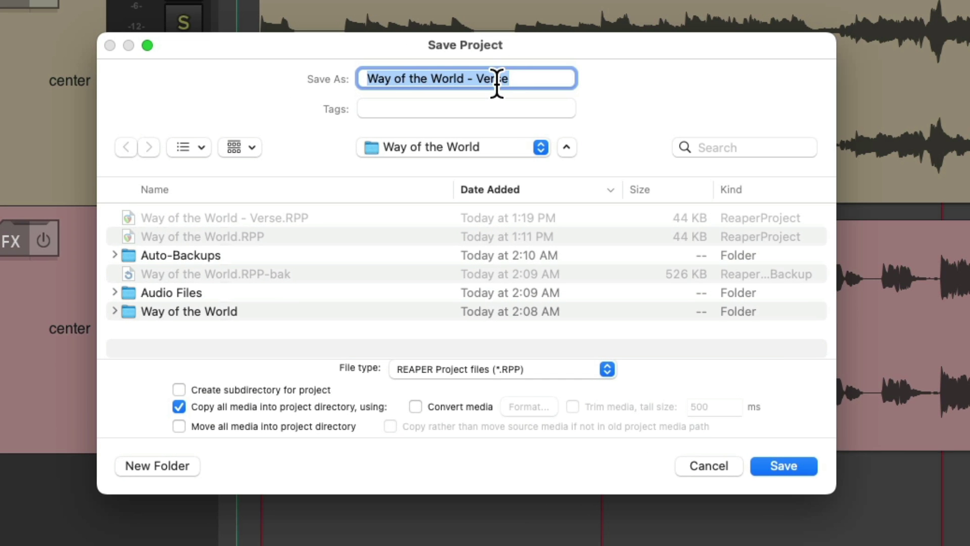
pyautogui.doubleClick(497, 79)
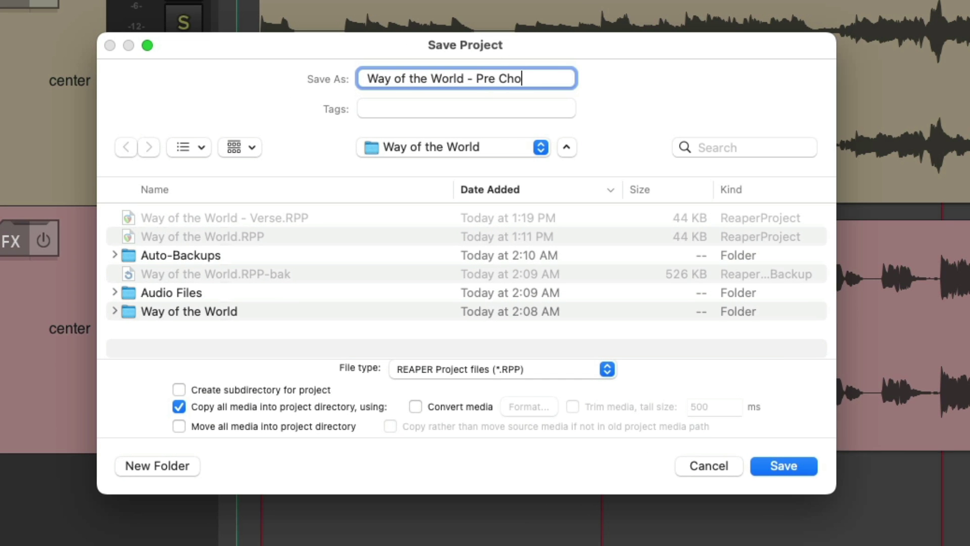
pyautogui.press('Return')
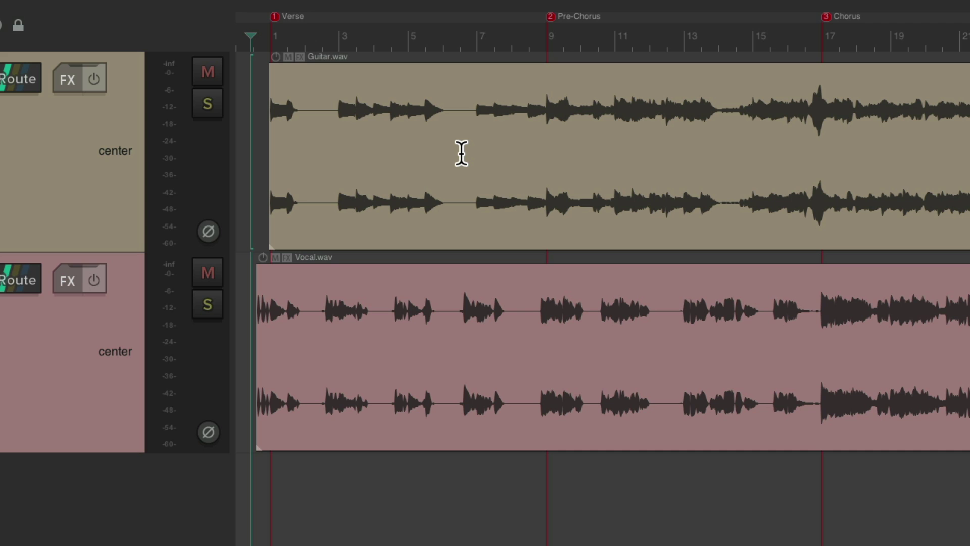
# Save a further copy as 'Way of the World - Chorus' by deleting 'Pre'.
pyautogui.press('super+alt+s')
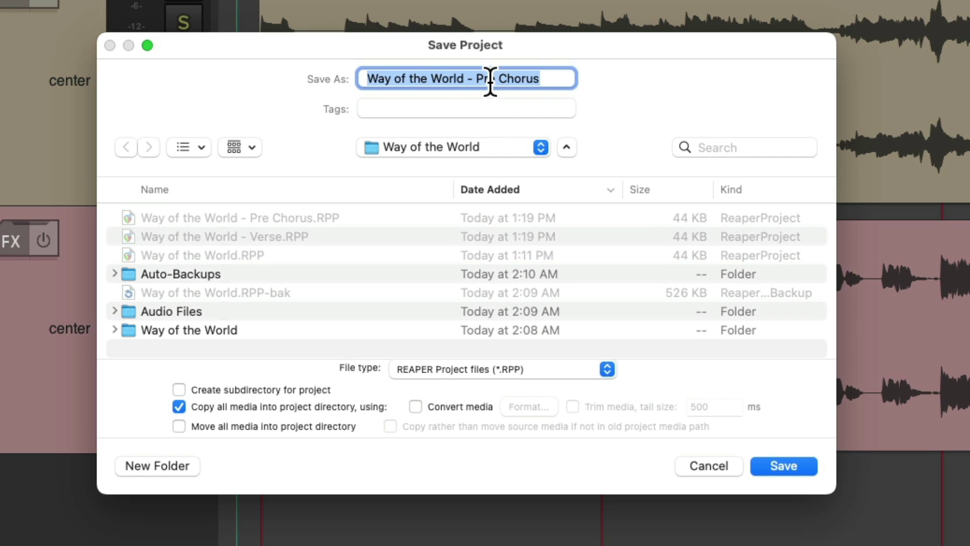
pyautogui.doubleClick(490, 79)
pyautogui.press('BackSpace')
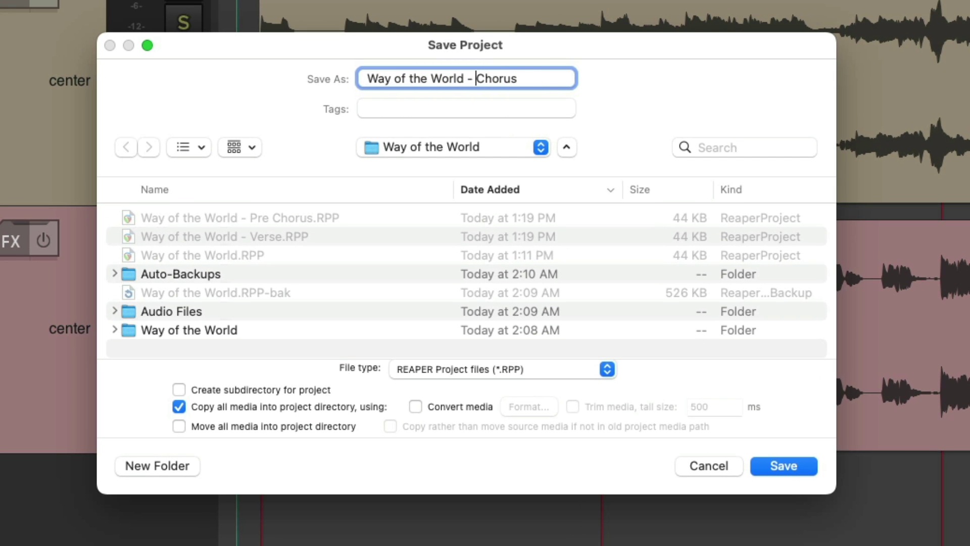
pyautogui.press('Return')
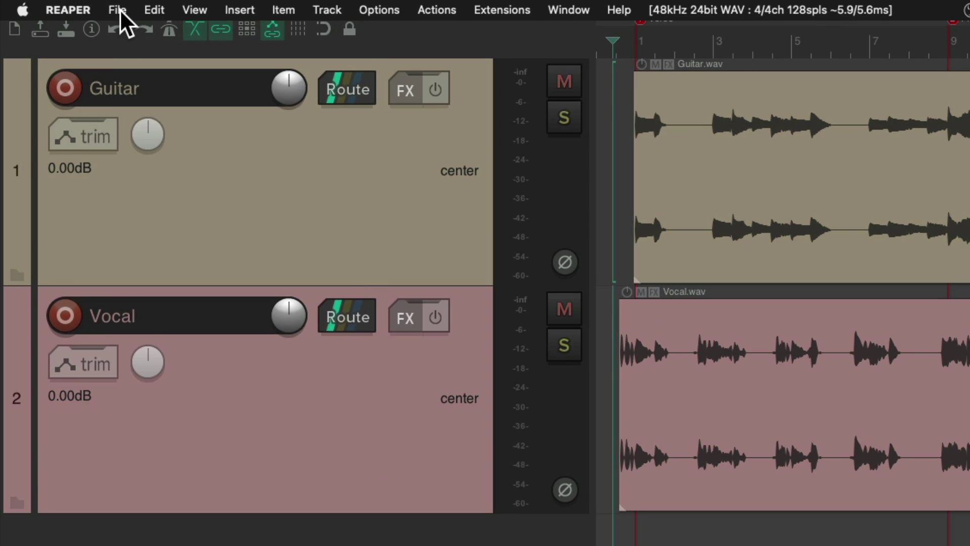
# Open the Verse, Pre Chorus and Chorus copies from recent projects in new tabs.
pyautogui.click(121, 9)
pyautogui.moveTo(128, 191)
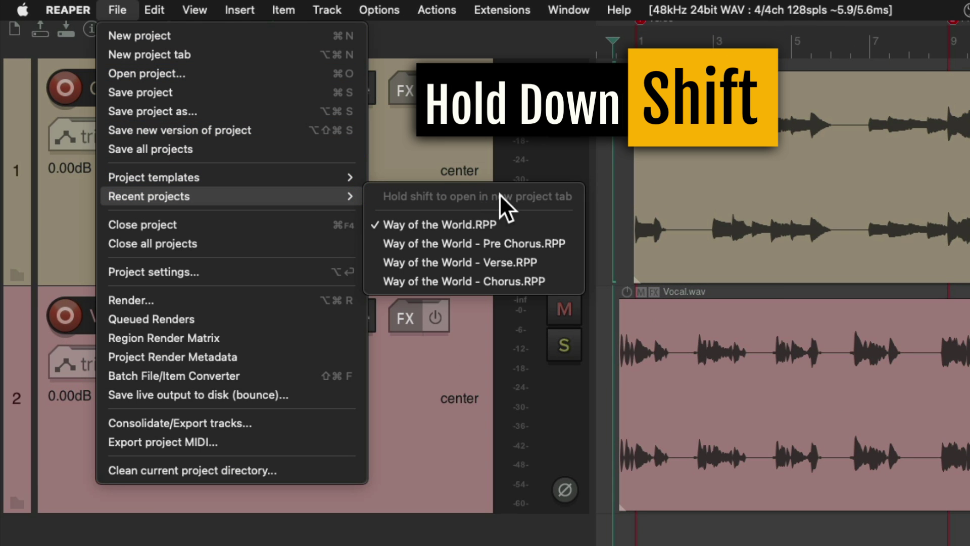
pyautogui.keyDown('shift'); pyautogui.click(470, 256); pyautogui.keyUp('shift')
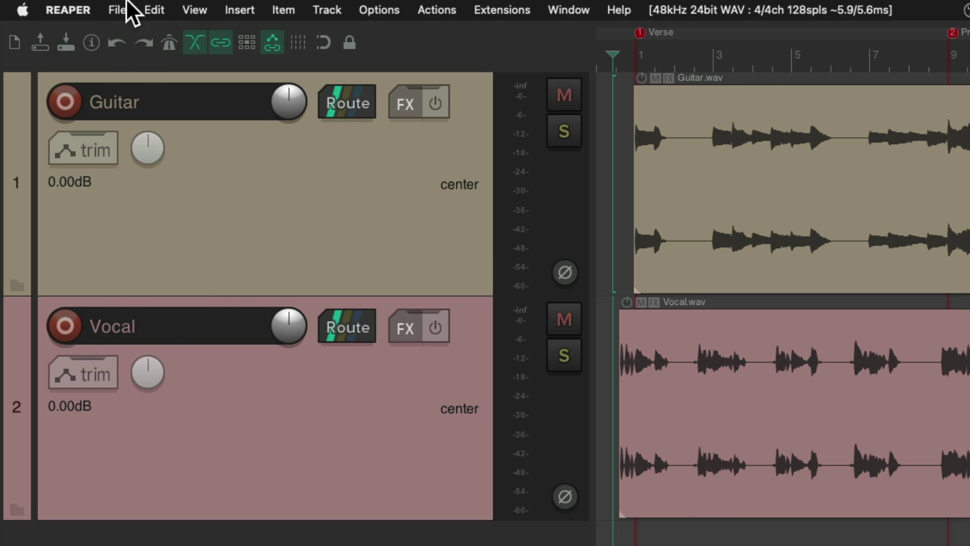
pyautogui.click(121, 9)
pyautogui.moveTo(132, 192)
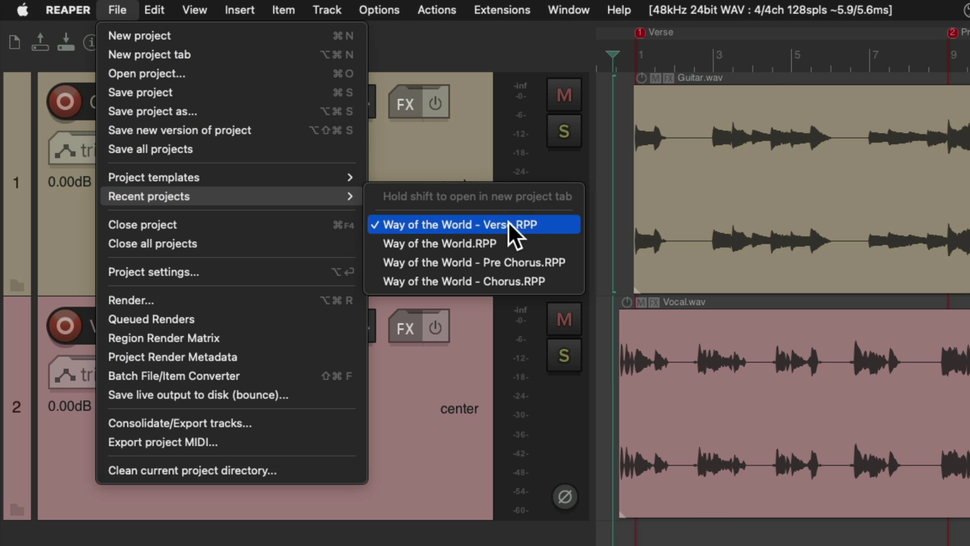
pyautogui.keyDown('shift'); pyautogui.click(466, 258); pyautogui.keyUp('shift')
pyautogui.moveTo(320, 2)
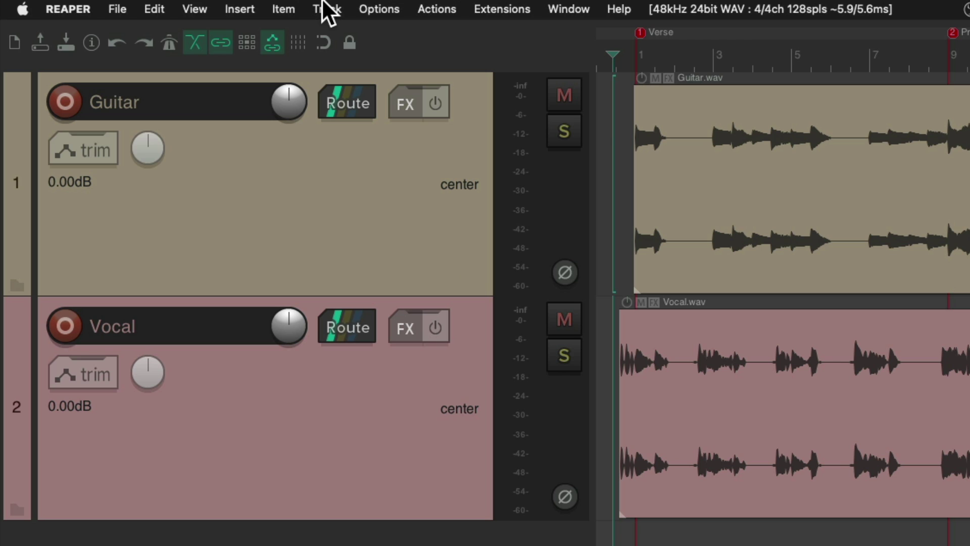
pyautogui.click(122, 6)
pyautogui.moveTo(117, 192)
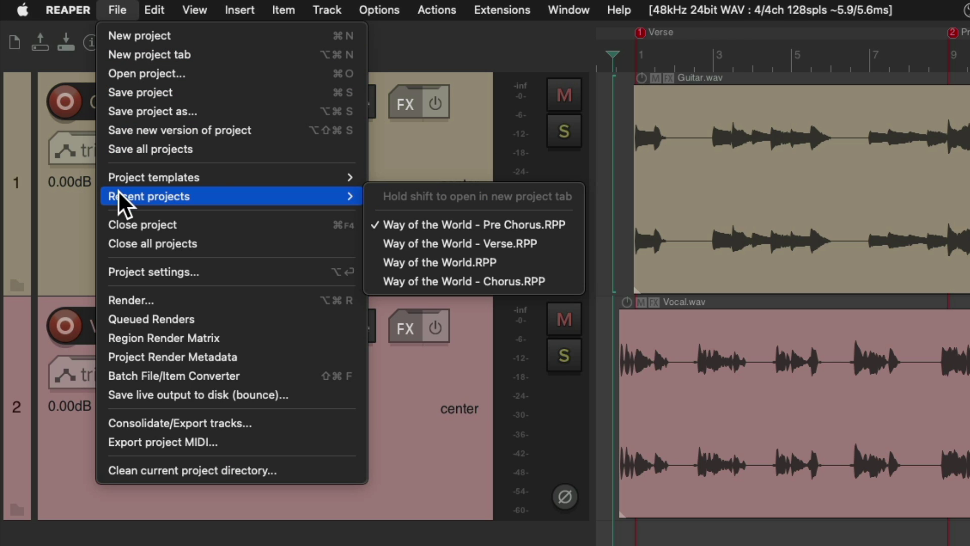
pyautogui.keyDown('shift'); pyautogui.click(532, 281); pyautogui.keyUp('shift')
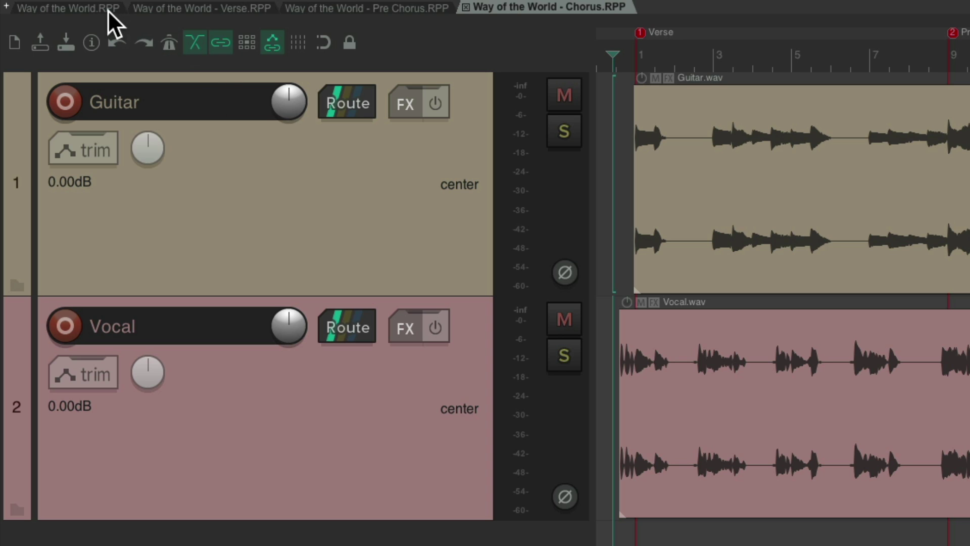
# Switch through the four project tabs, from Way of the World to Chorus.
pyautogui.click(95, 8)
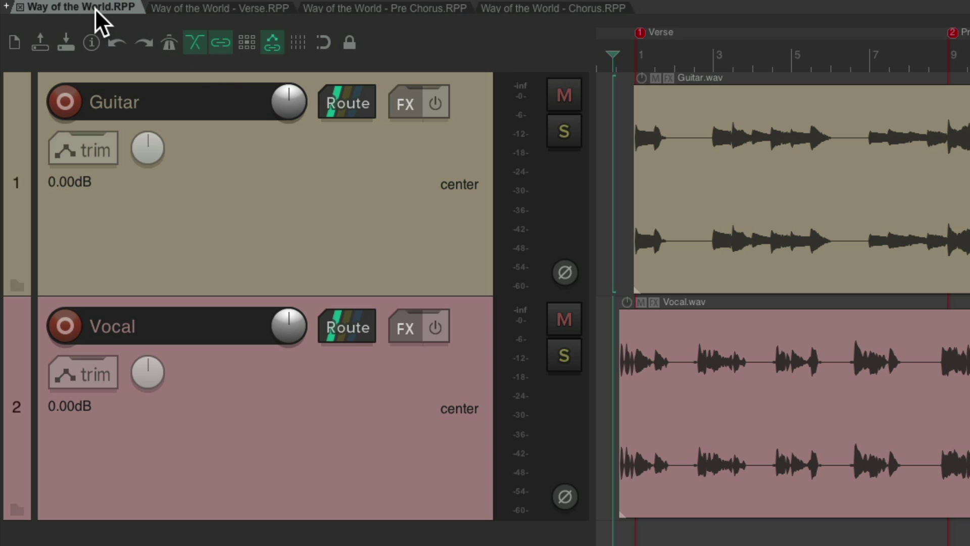
pyautogui.click(196, 8)
pyautogui.click(344, 7)
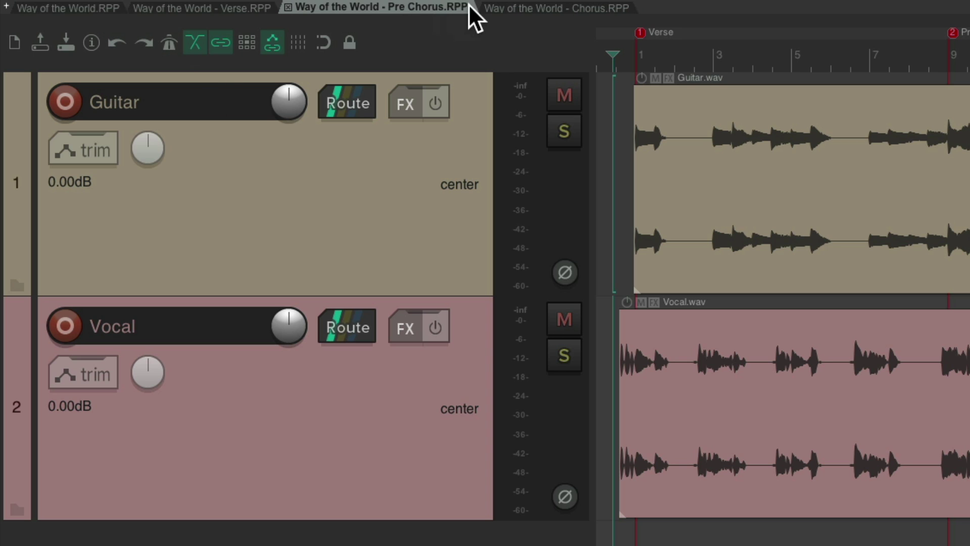
pyautogui.click(510, 7)
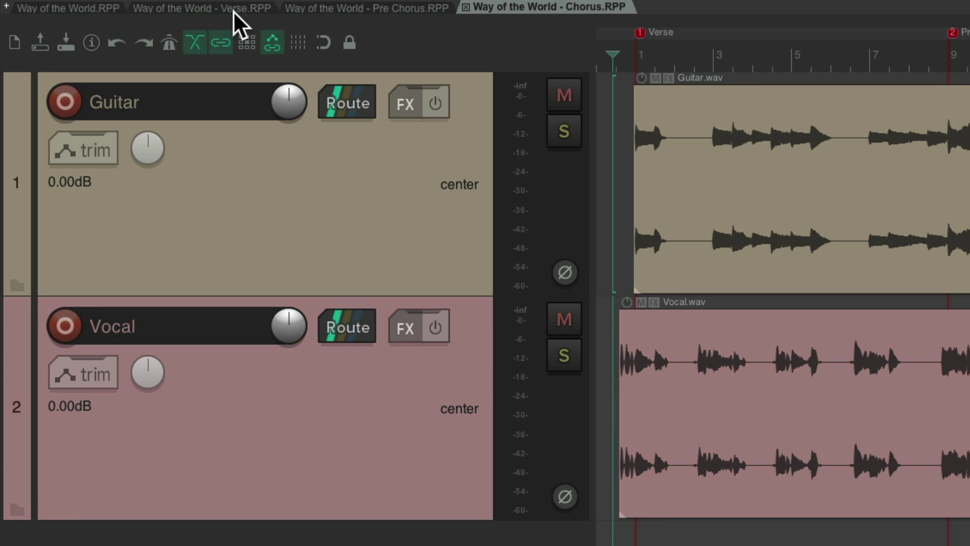
# Switch to the Verse tab and play its Guitar and Vocal opening bars, then stop.
pyautogui.click(137, 6)
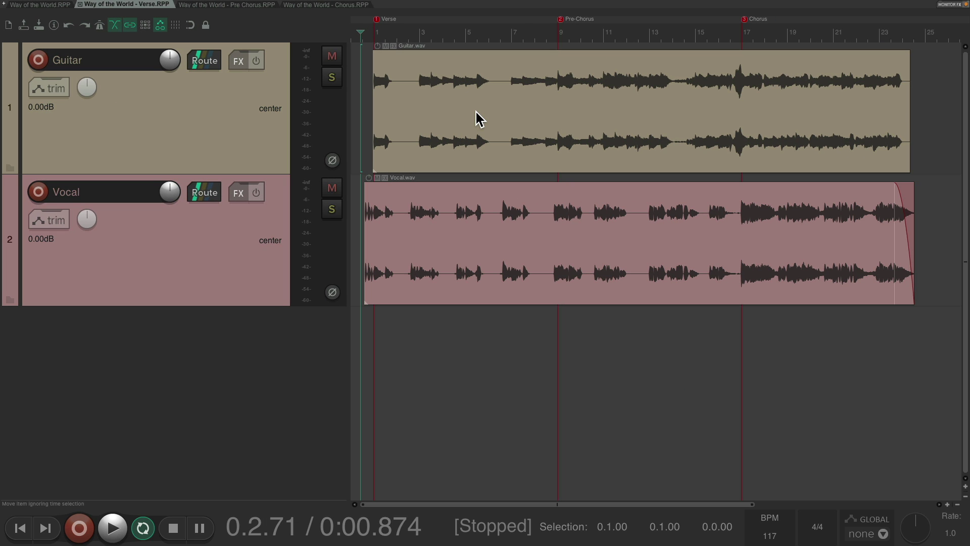
pyautogui.press('space')
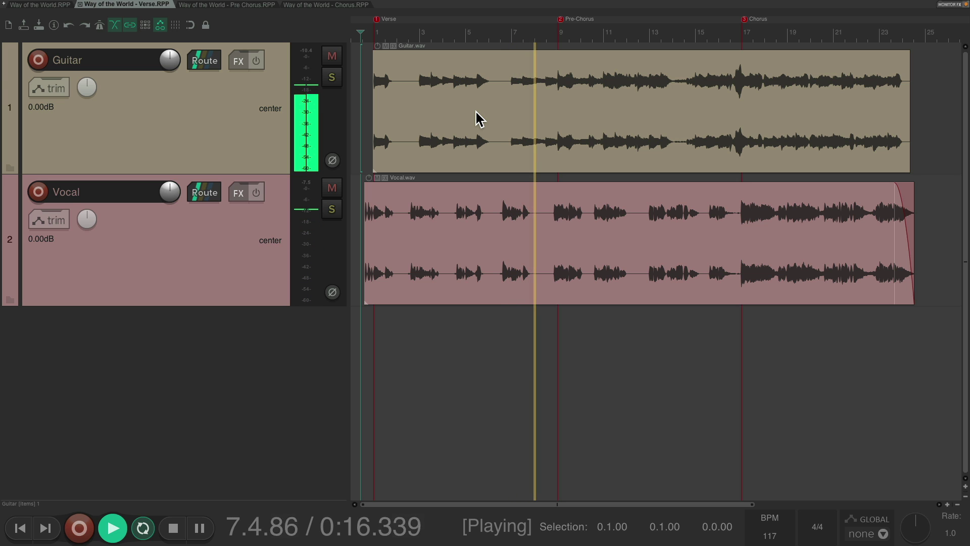
pyautogui.press('space')
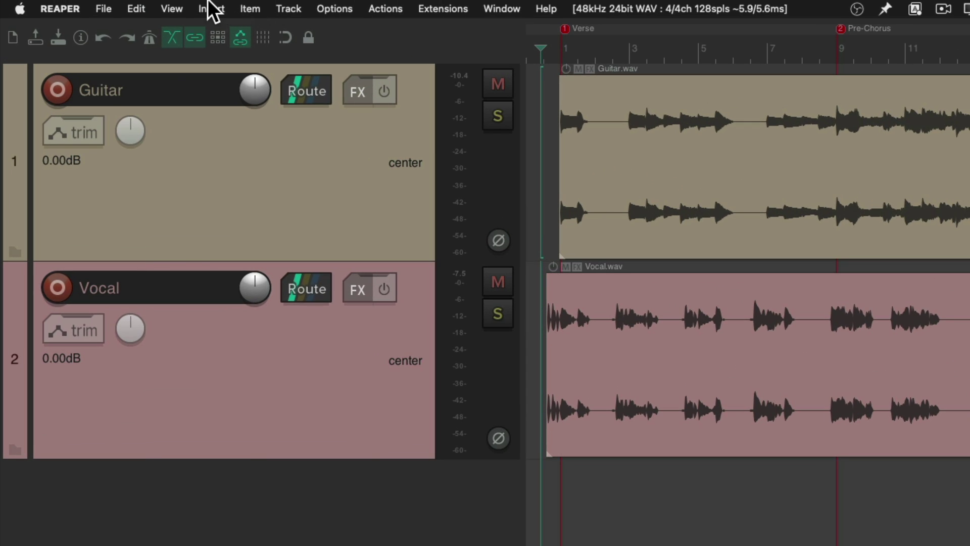
# Show the Media Explorer on the Samples for Way of the World folder.
pyautogui.click(112, 4)
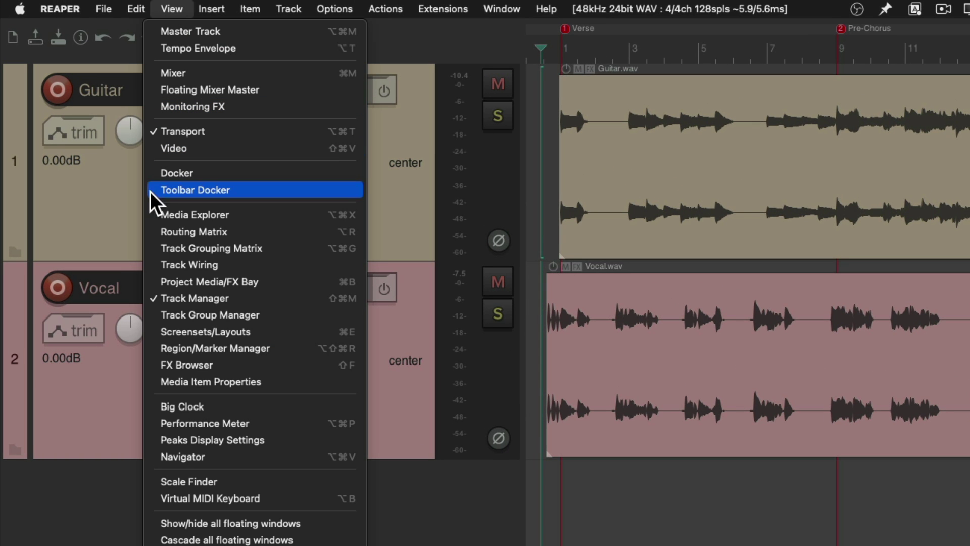
pyautogui.click(150, 212)
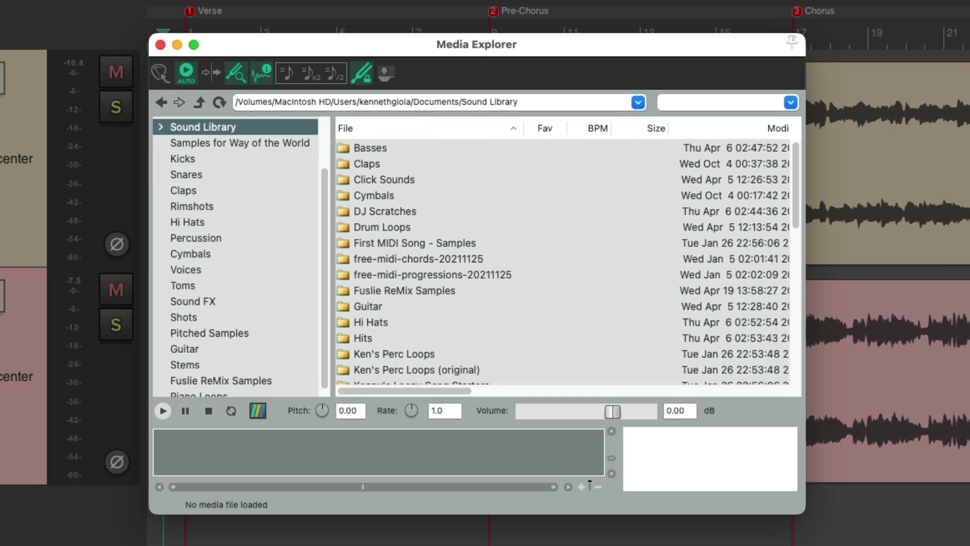
pyautogui.click(262, 142)
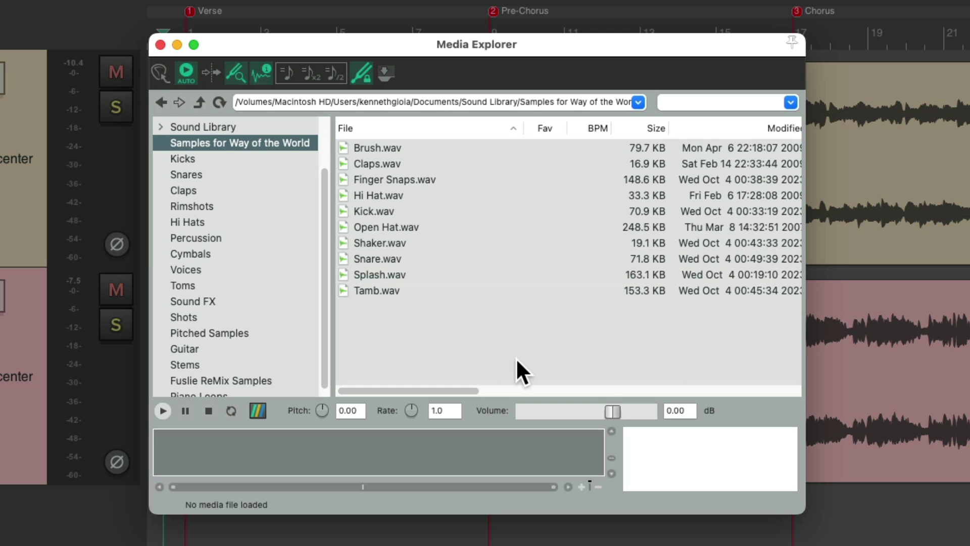
# Audition the drum samples, ending on Kick.wav, and bring up its insert options.
pyautogui.click(440, 149)
pyautogui.press('Down')
pyautogui.press('Down')
pyautogui.press('Down')
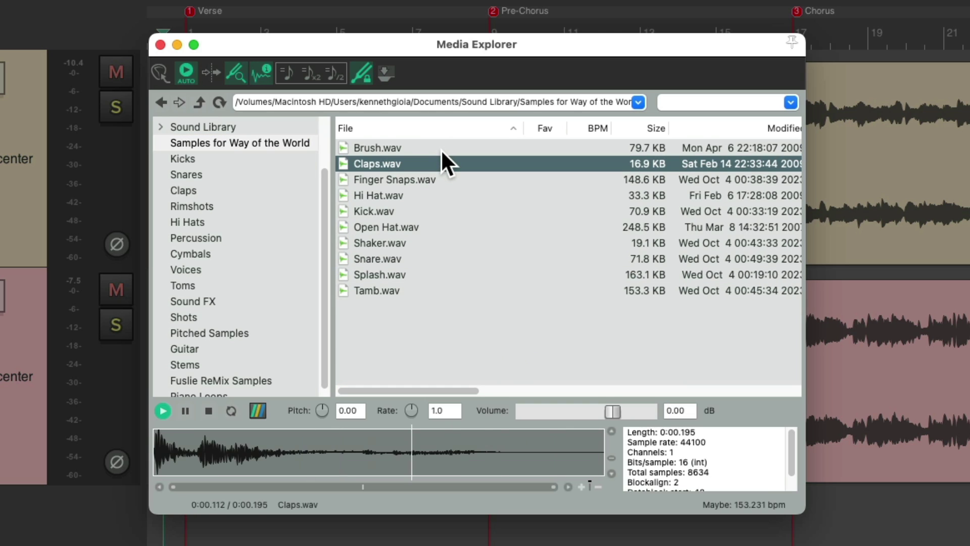
pyautogui.press('Down')
pyautogui.press('Down')
pyautogui.press('Down')
pyautogui.press('Down')
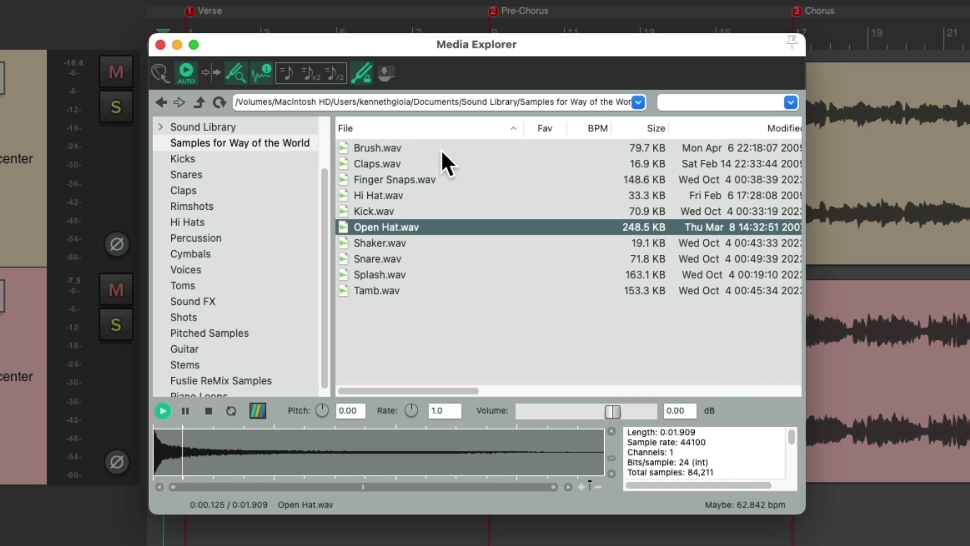
pyautogui.press('Down')
pyautogui.press('Down')
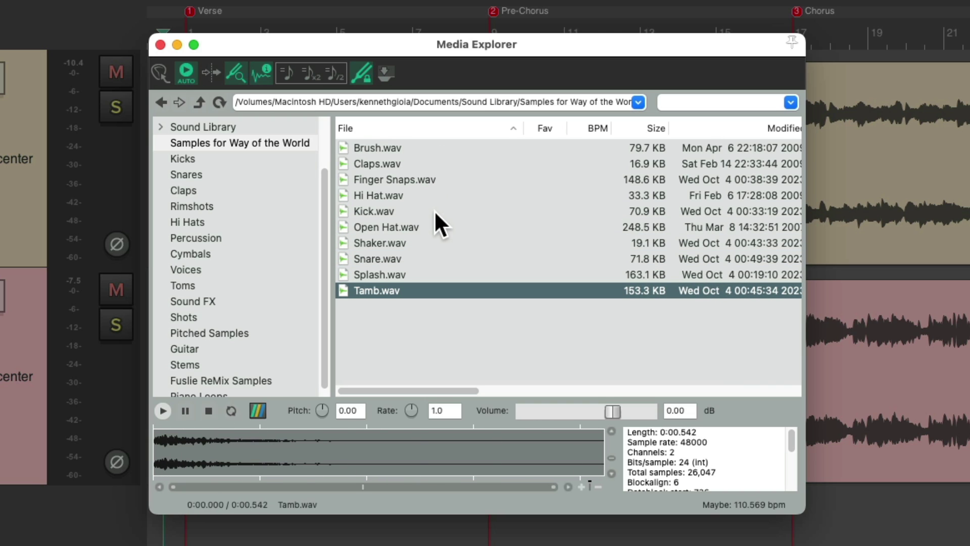
pyautogui.click(415, 211)
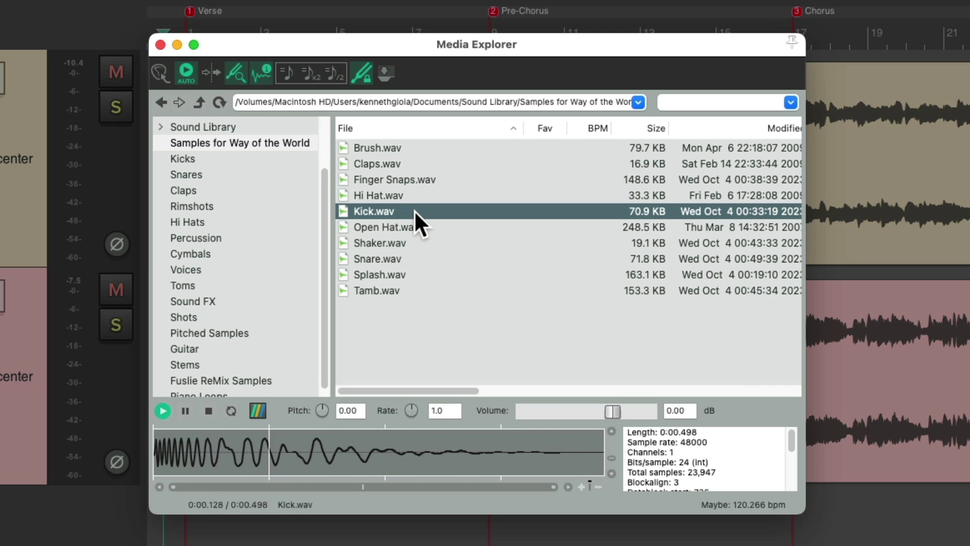
pyautogui.rightClick(377, 208)
pyautogui.moveTo(396, 282)
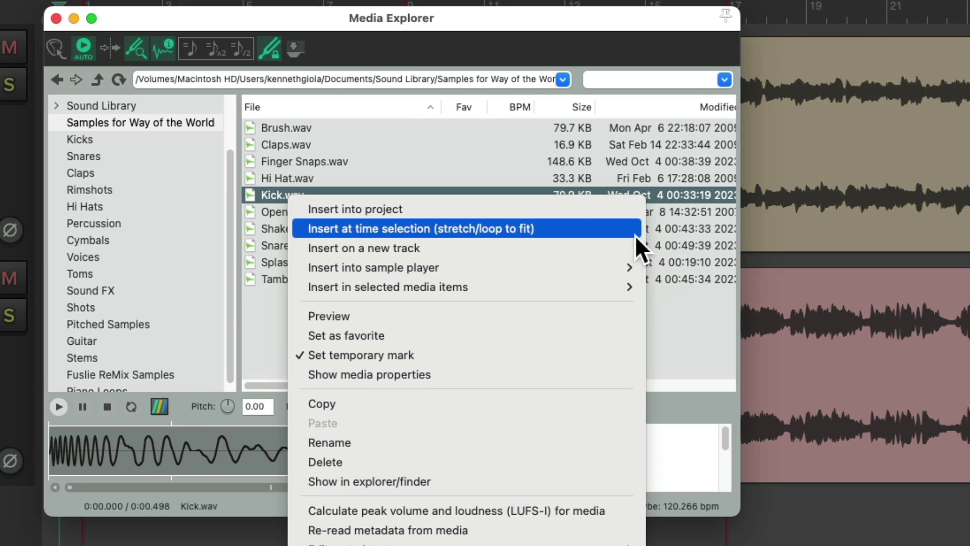
# Insert Kick.wav into a sample player on a new track.
pyautogui.click(526, 183)
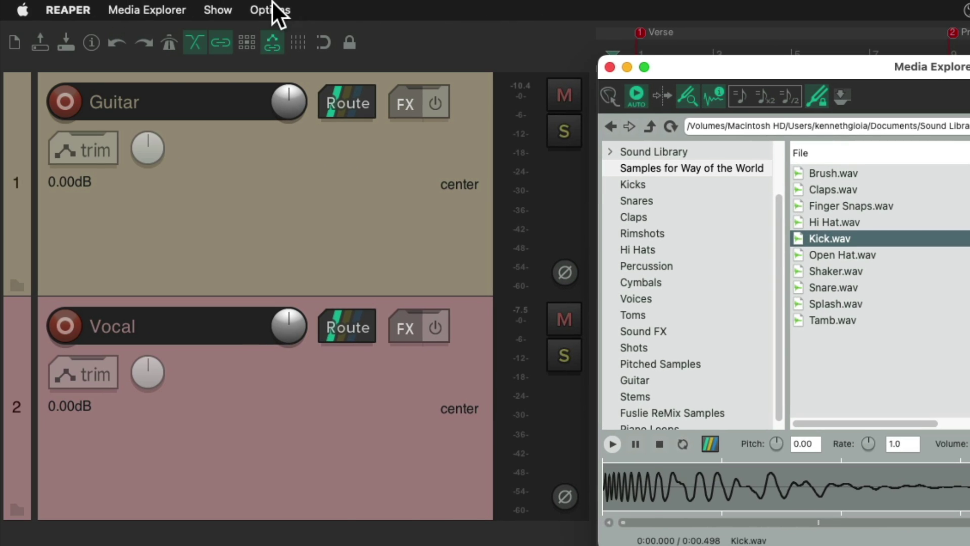
pyautogui.click(276, 10)
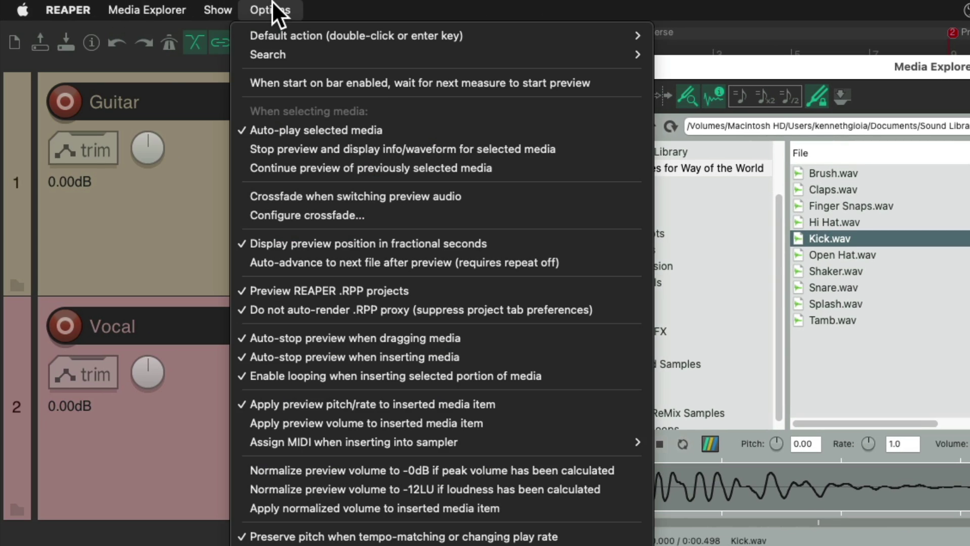
pyautogui.moveTo(251, 33)
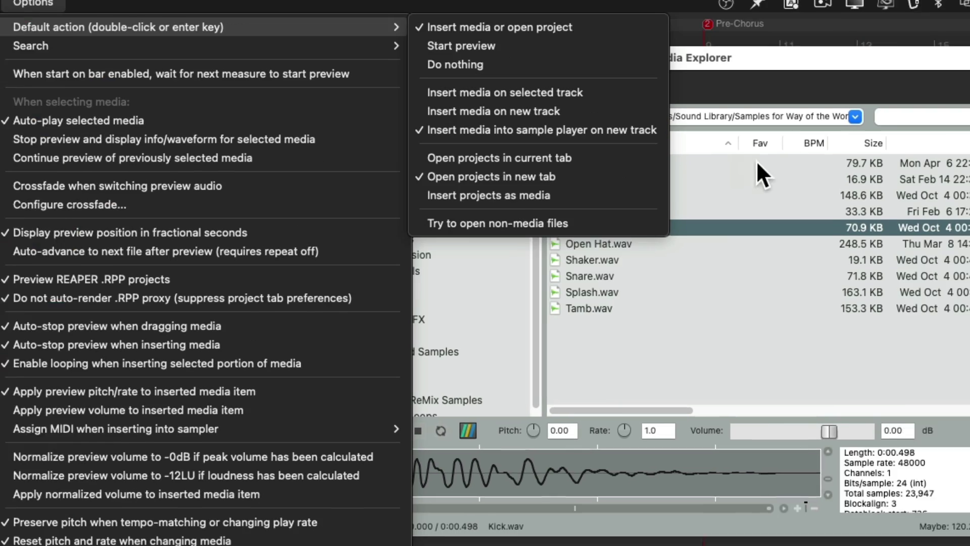
pyautogui.click(902, 179)
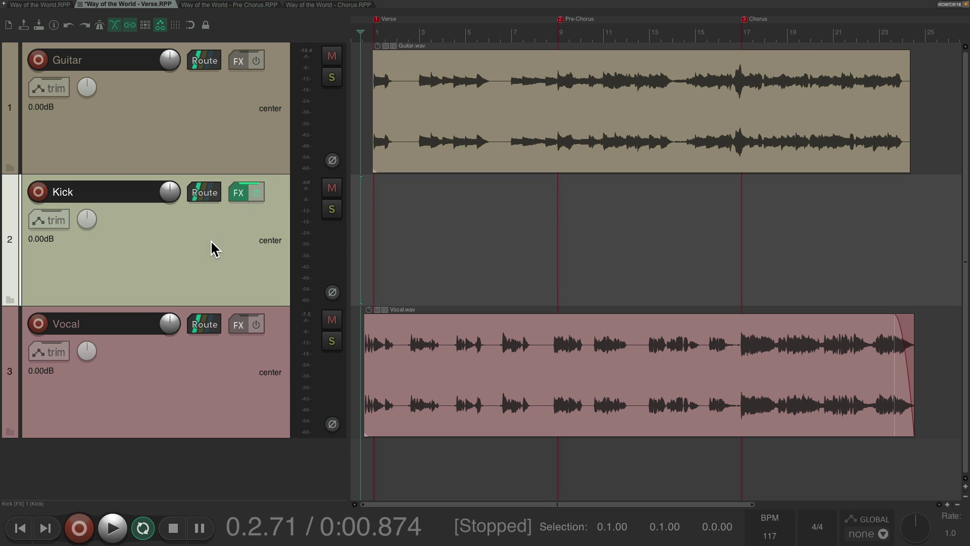
# Move the Kick track above Guitar and audition the kick in ReaSamplOmatic5000.
pyautogui.moveTo(212, 249); pyautogui.dragTo(200, 105)
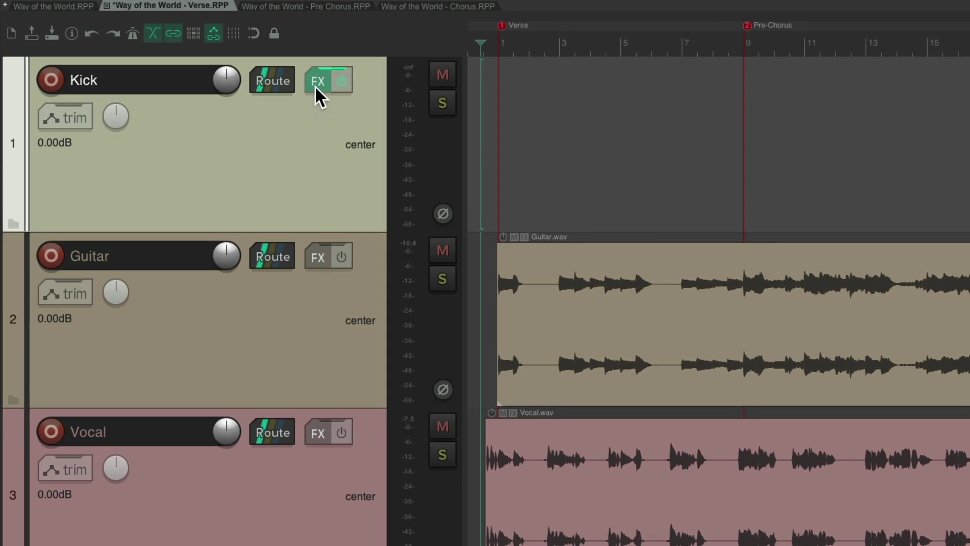
pyautogui.click(237, 61)
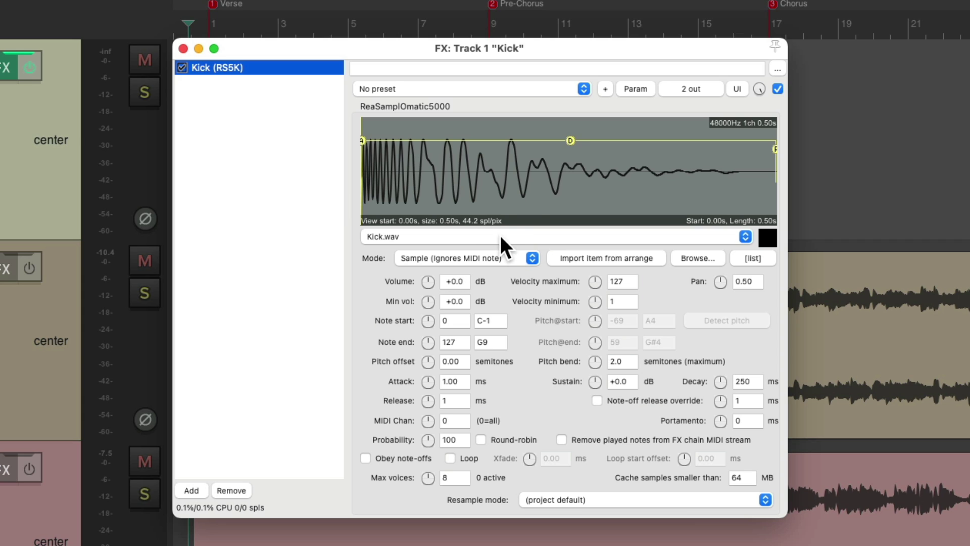
pyautogui.click(764, 237)
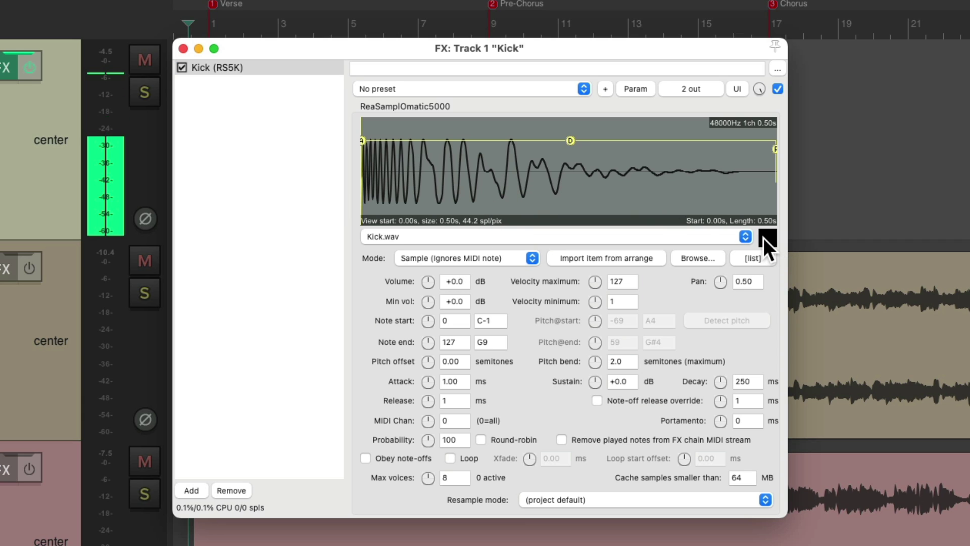
pyautogui.click(763, 238)
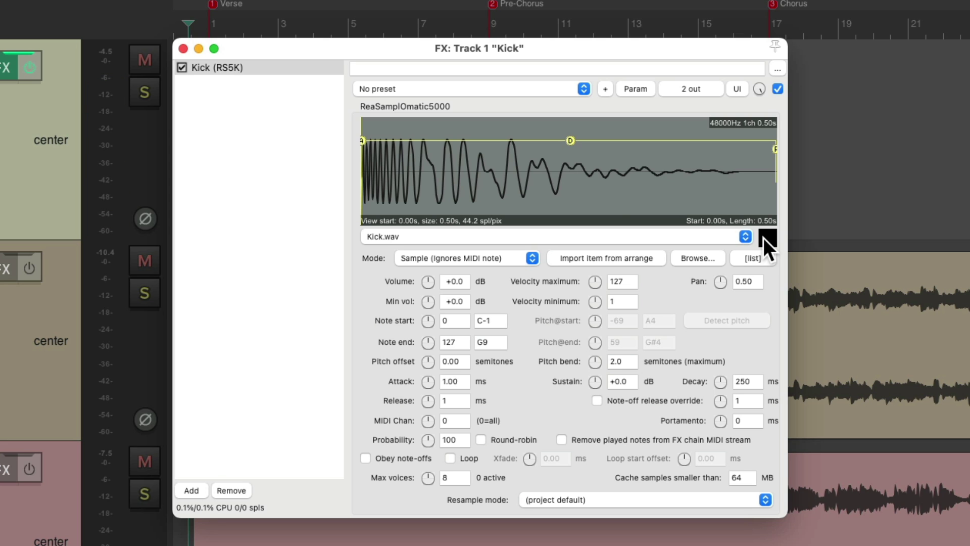
# Record-arm the Kick track and test the C2 kick on the virtual MIDI keyboard.
pyautogui.click(183, 48)
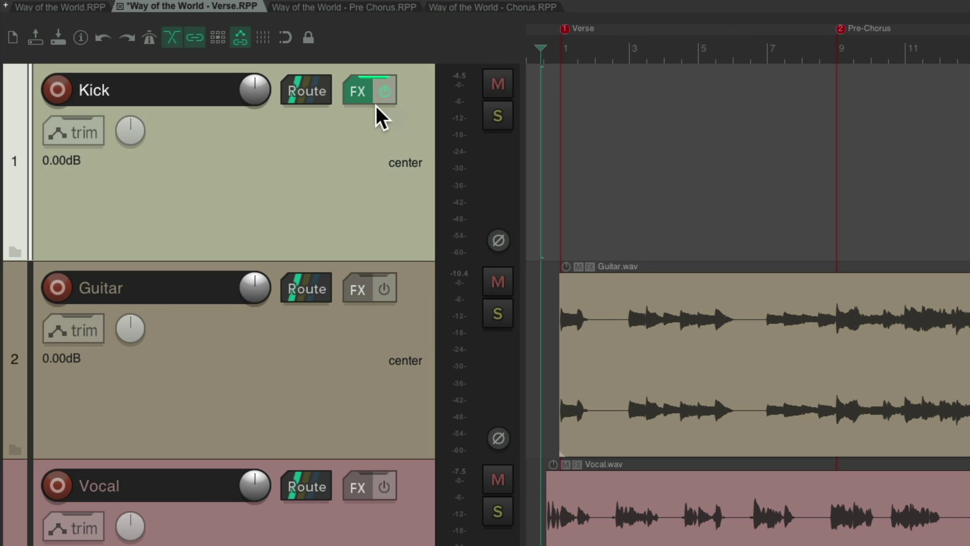
pyautogui.click(57, 89)
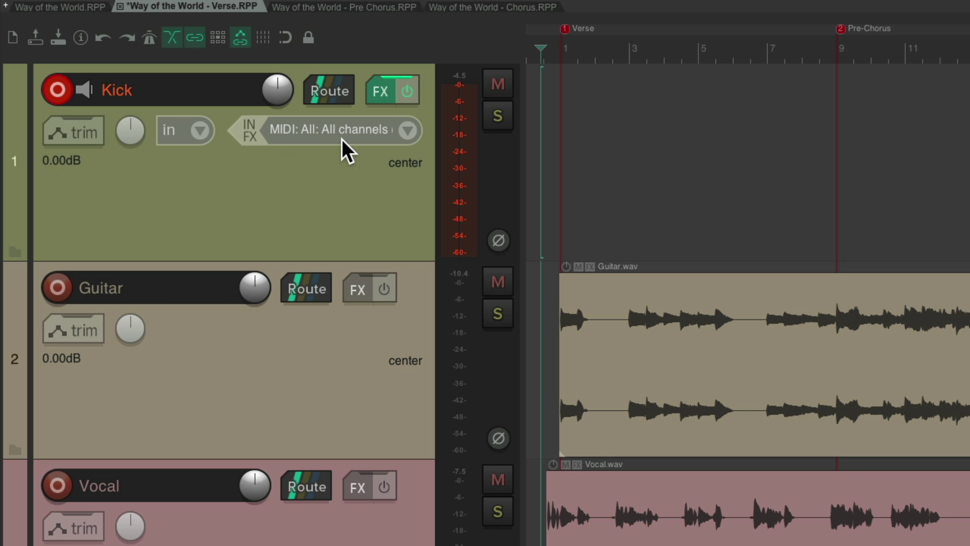
pyautogui.hotkey('alt', 'b')
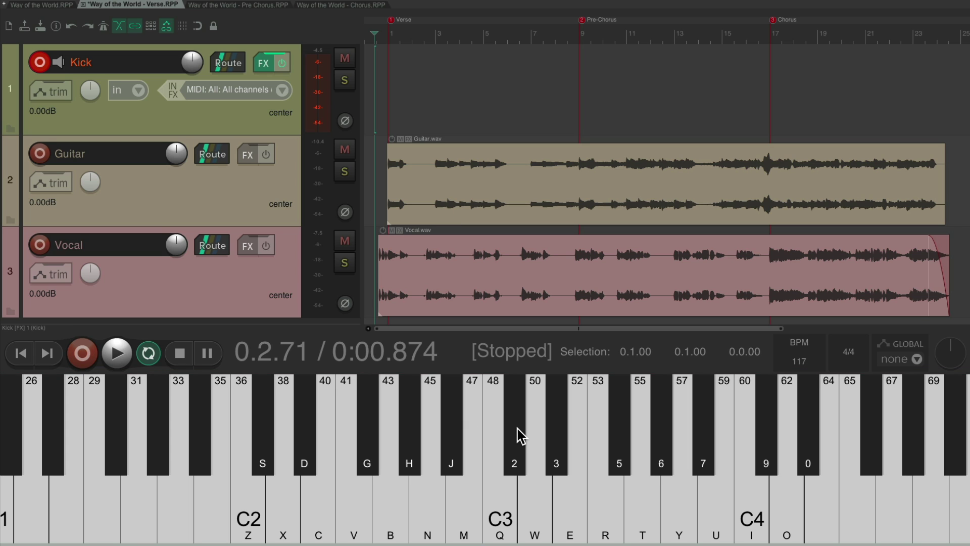
pyautogui.press('z')
# Record the C2 kick pattern up to the Pre-Chorus marker, then stop.
pyautogui.press('z')
pyautogui.hotkey('ctrl', 'r')
pyautogui.press('z')
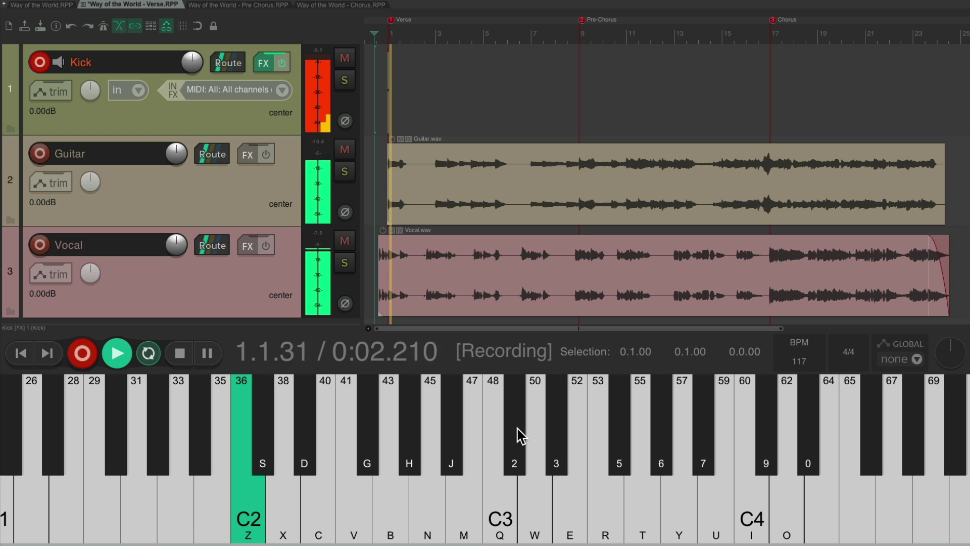
pyautogui.press('z')
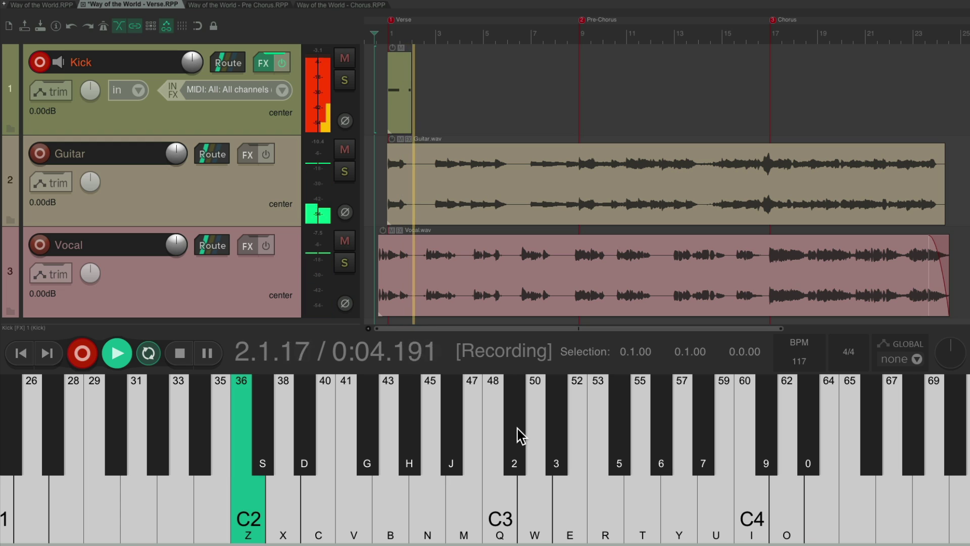
pyautogui.press('z')
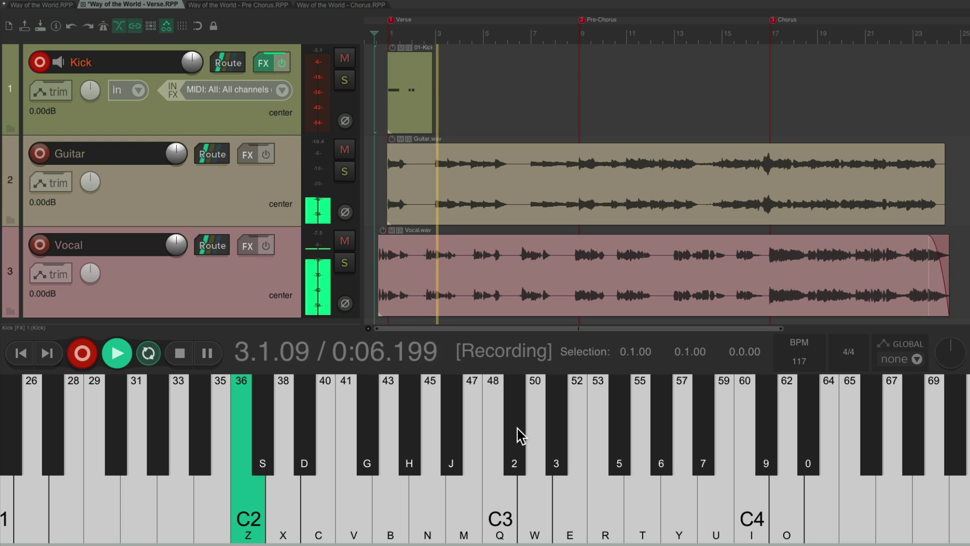
pyautogui.press('z')
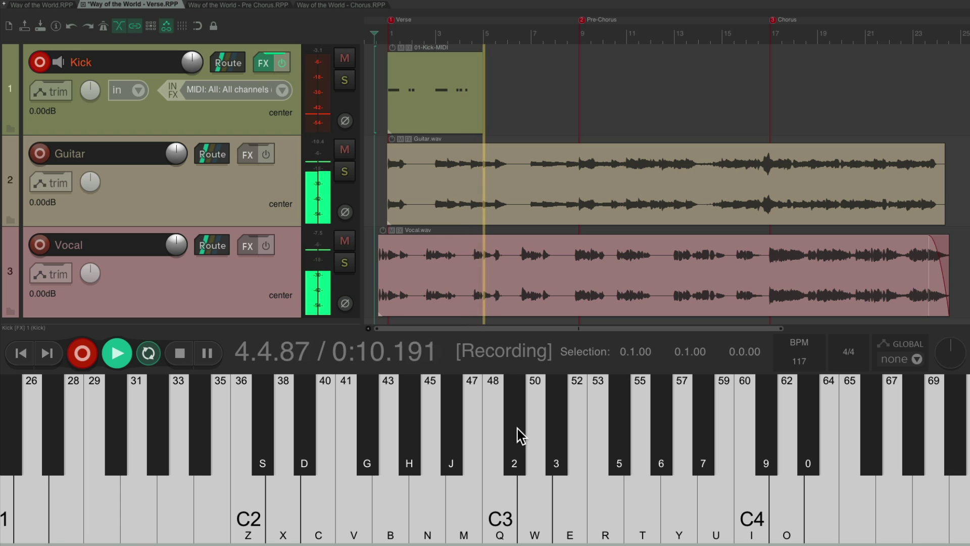
pyautogui.press('z')
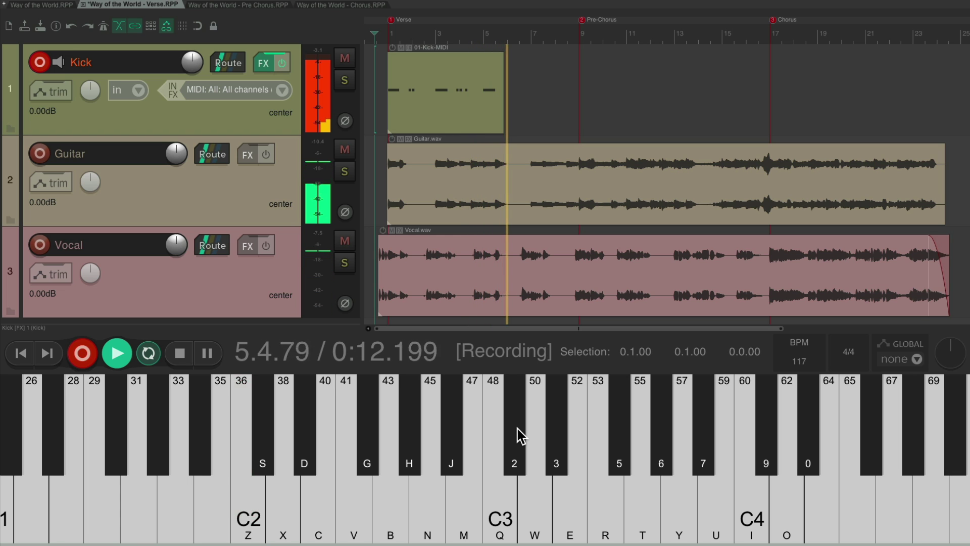
pyautogui.press('z')
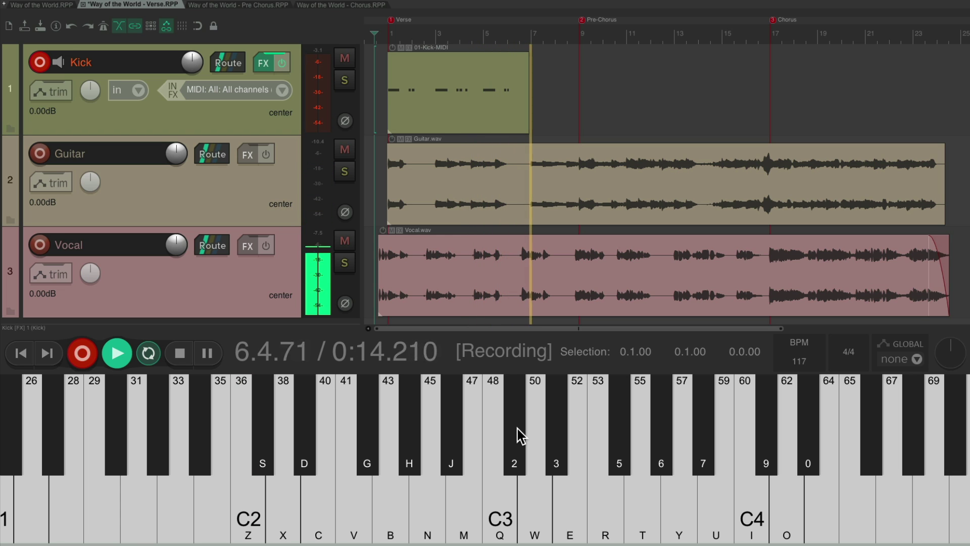
pyautogui.press('z')
pyautogui.press('z')
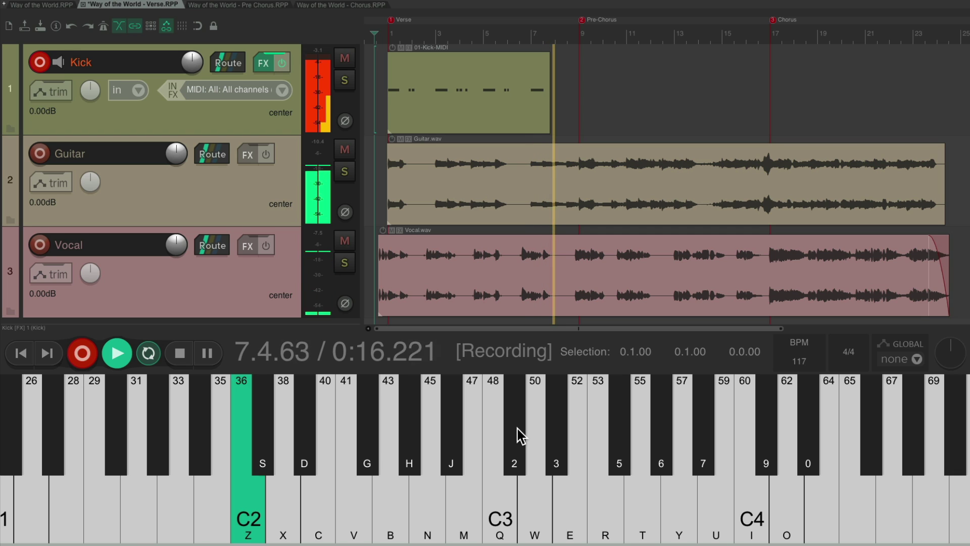
pyautogui.press('z')
pyautogui.press('space')
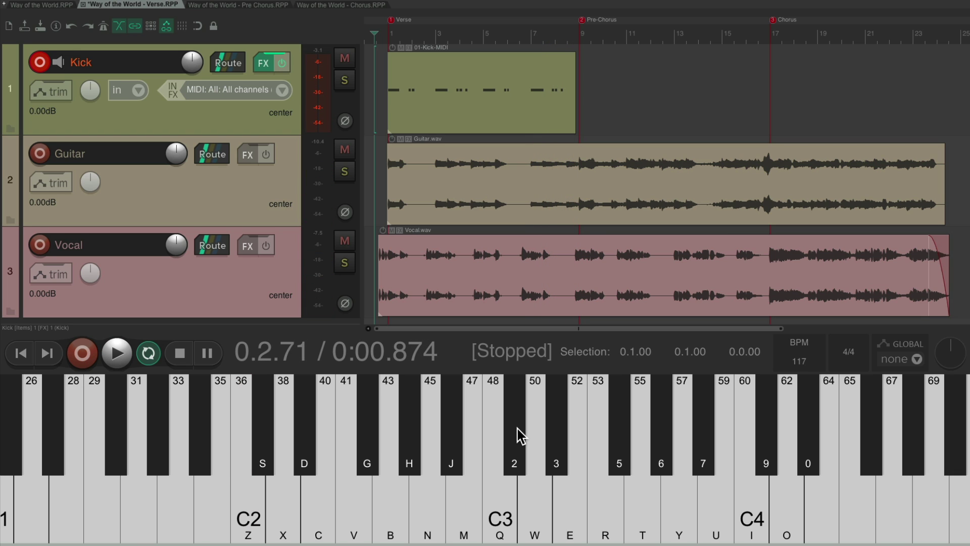
# Disarm Kick and insert Finger Snaps.wav as a sampler on a new track.
pyautogui.click(39, 63)
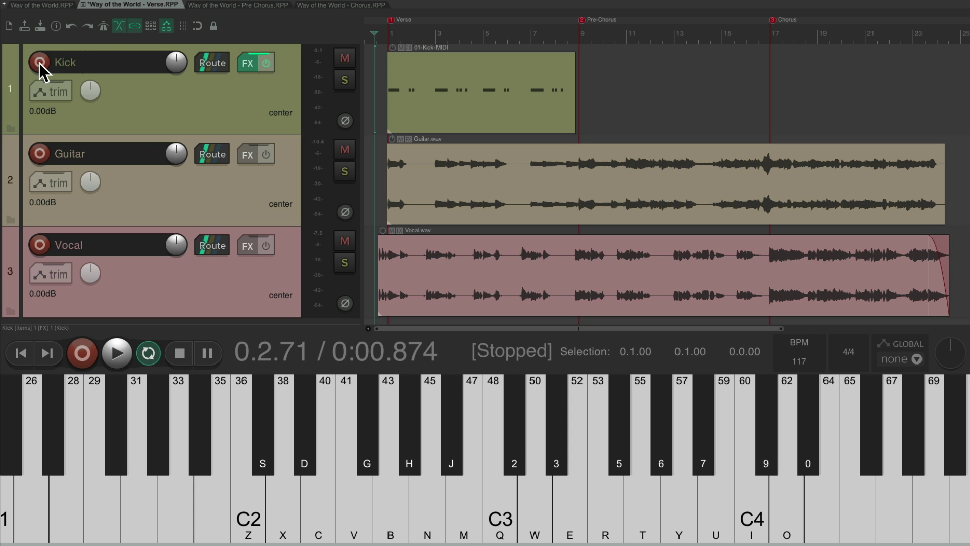
pyautogui.press('super+alt+x')
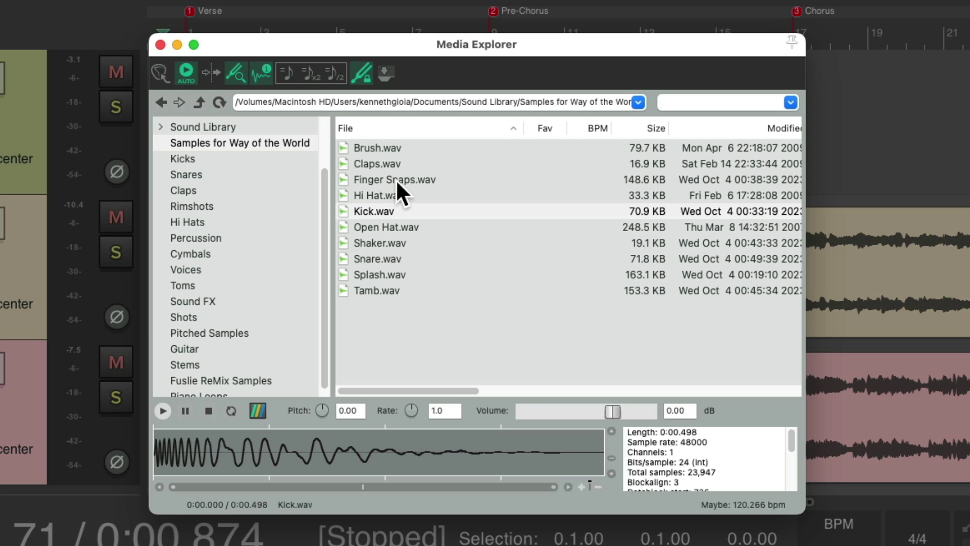
pyautogui.click(395, 179)
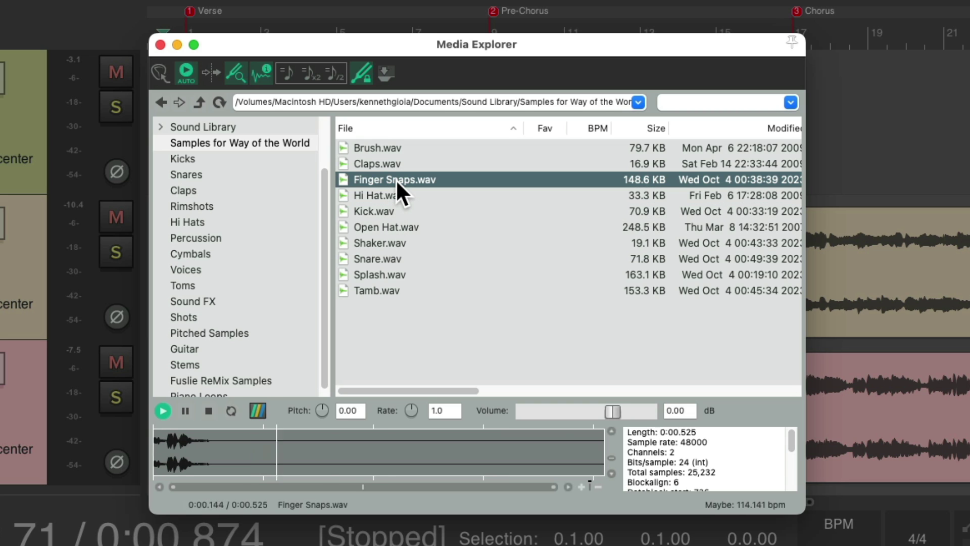
pyautogui.press('super+alt+x')
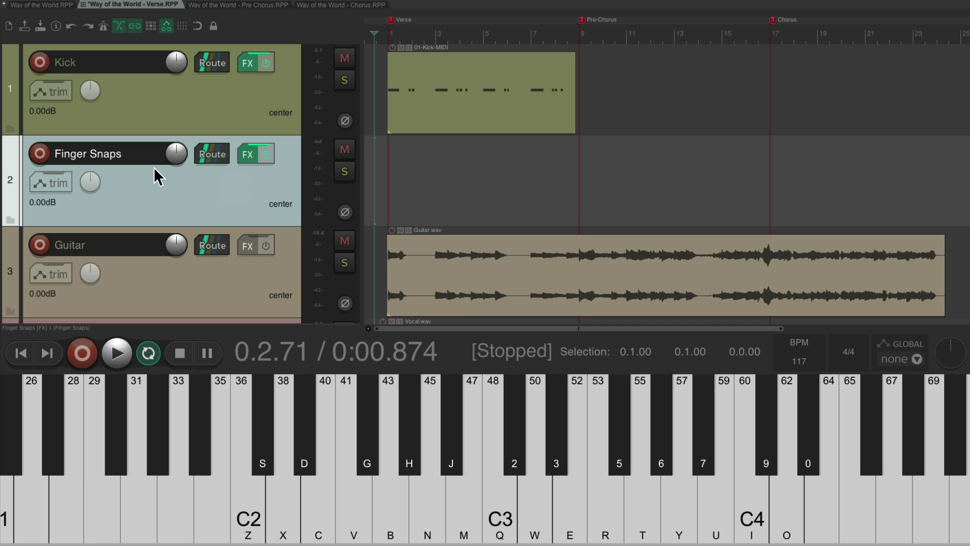
# Arm Finger Snaps, record four snaps on note 38 to the Pre-Chorus, then disarm it.
pyautogui.click(38, 156)
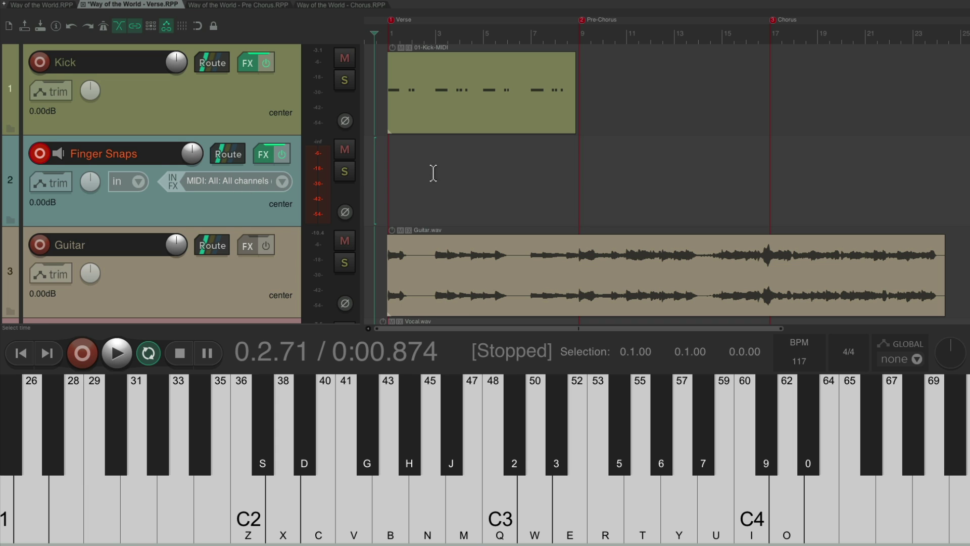
pyautogui.hotkey('ctrl', 'r')
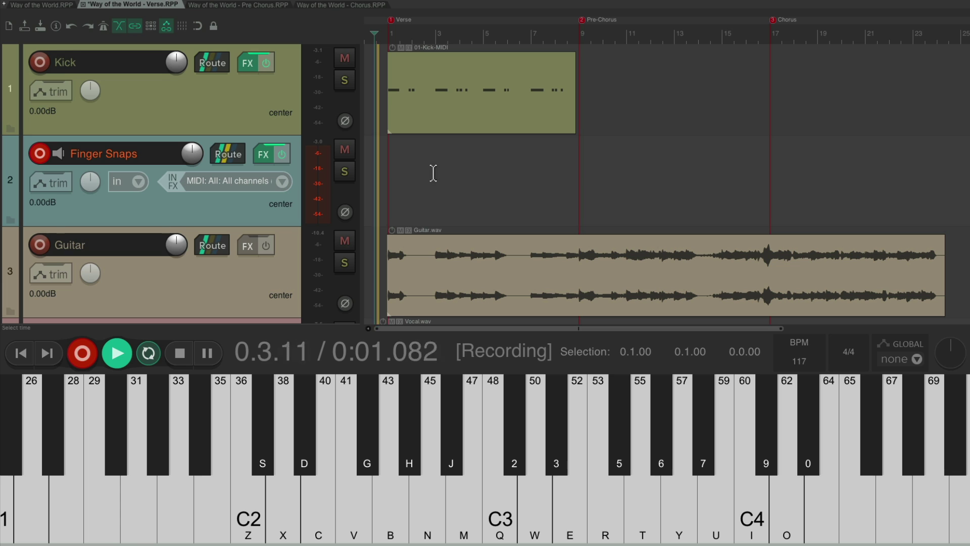
pyautogui.press('x')
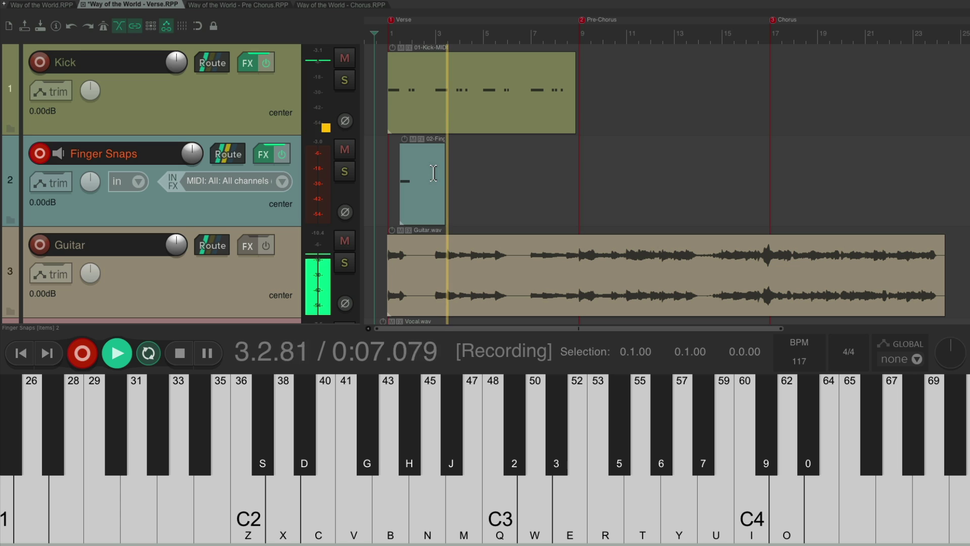
pyautogui.press('x')
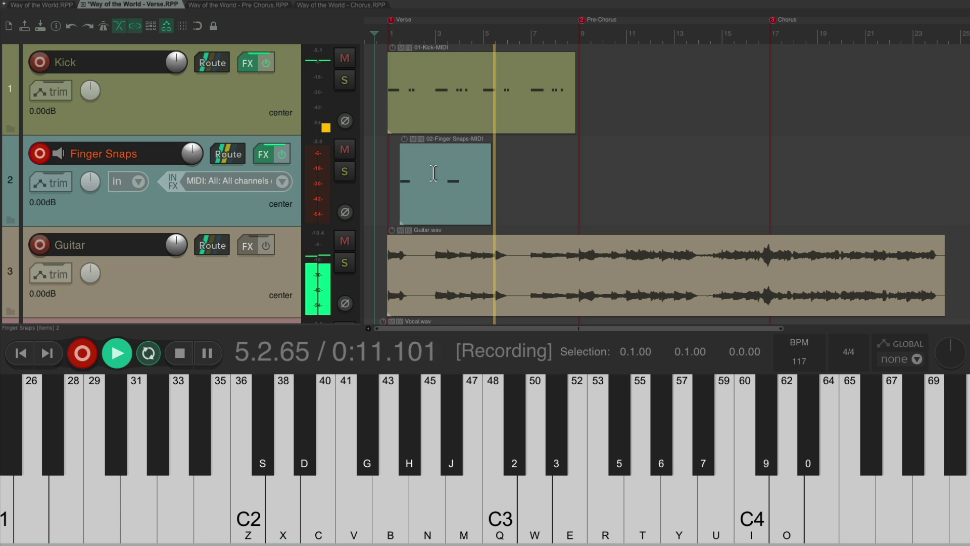
pyautogui.press('x')
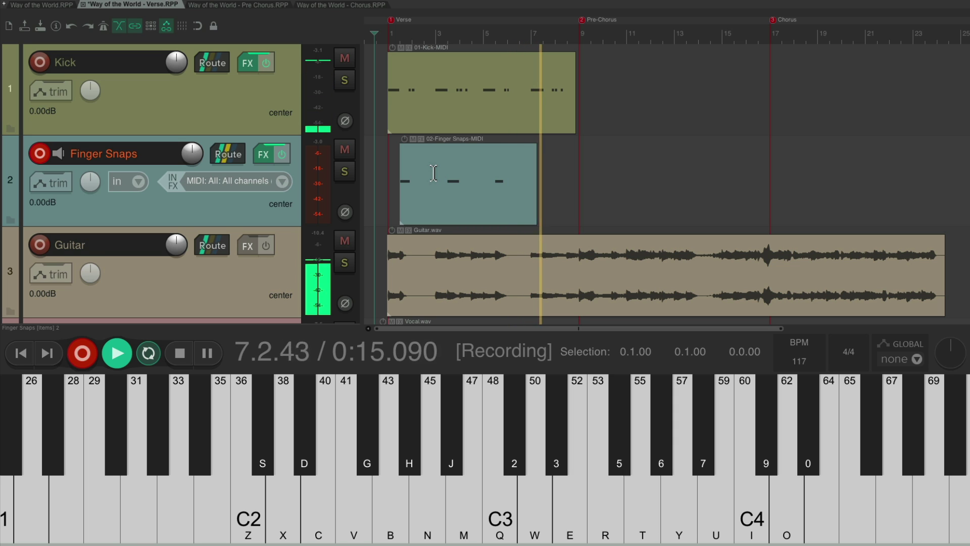
pyautogui.press('x')
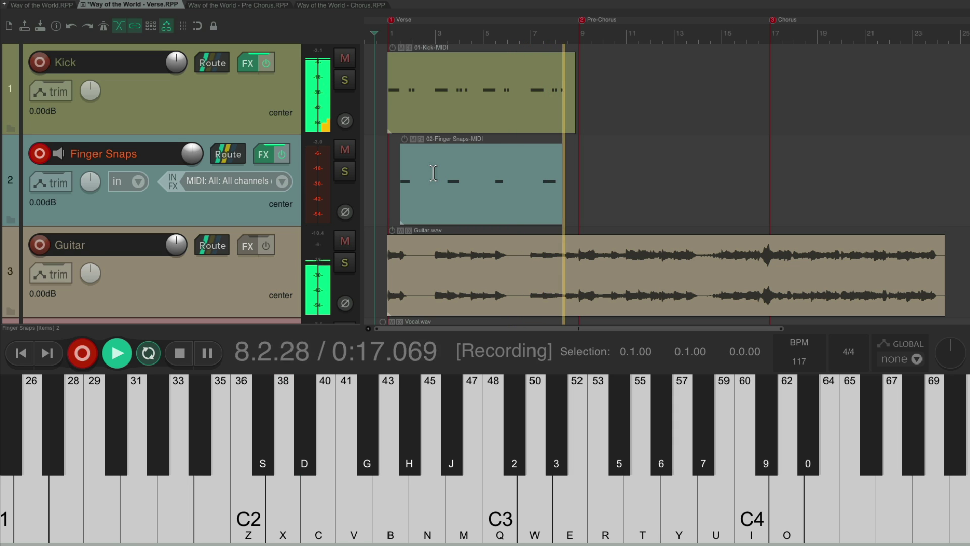
pyautogui.press('space')
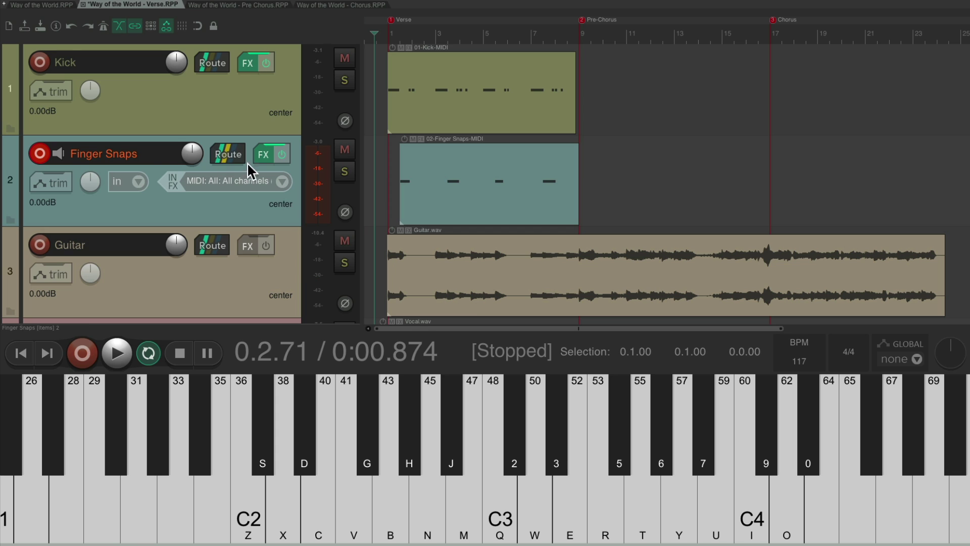
pyautogui.click(40, 154)
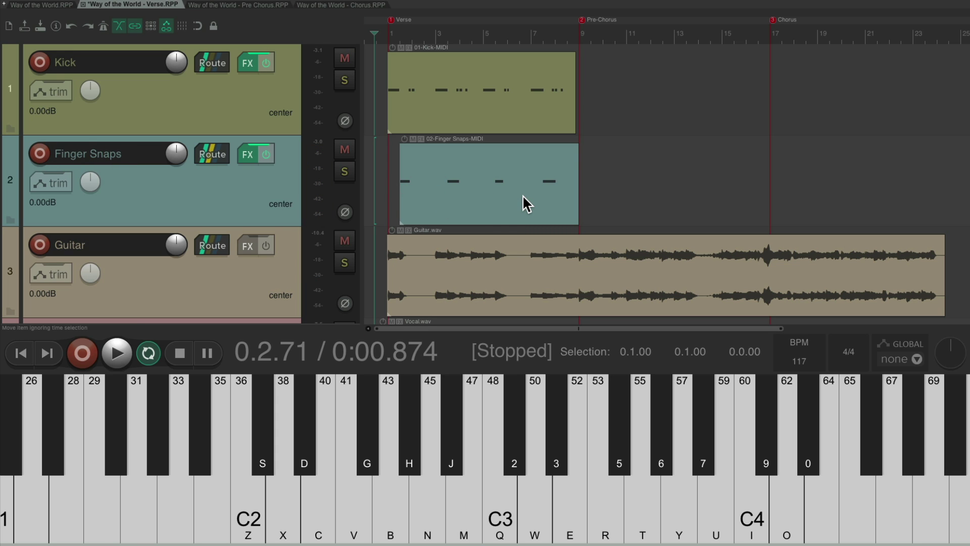
# Insert Brush.wav as a new RS5K track, record-arm it, and show its FX chain.
pyautogui.press('super+alt+x')
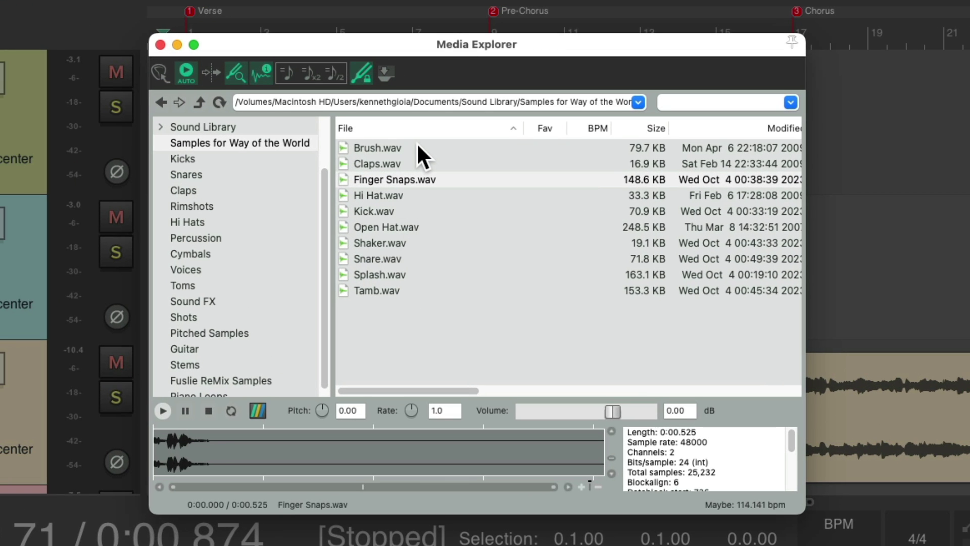
pyautogui.click(417, 146)
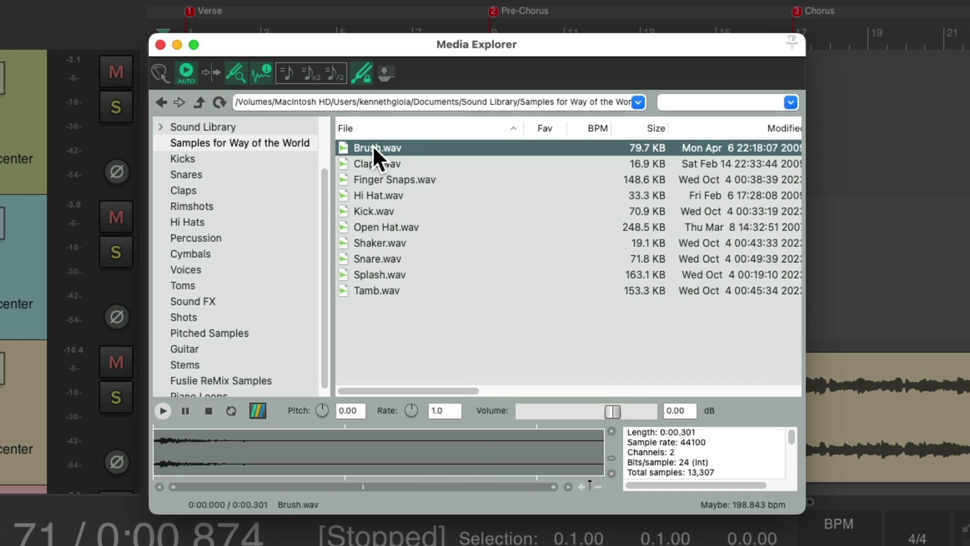
pyautogui.press('super+alt+x')
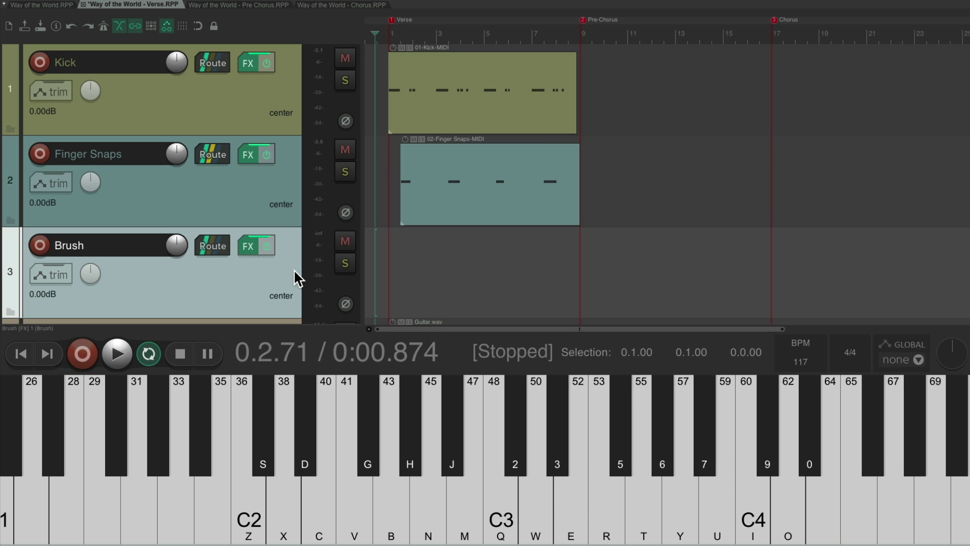
pyautogui.click(41, 244)
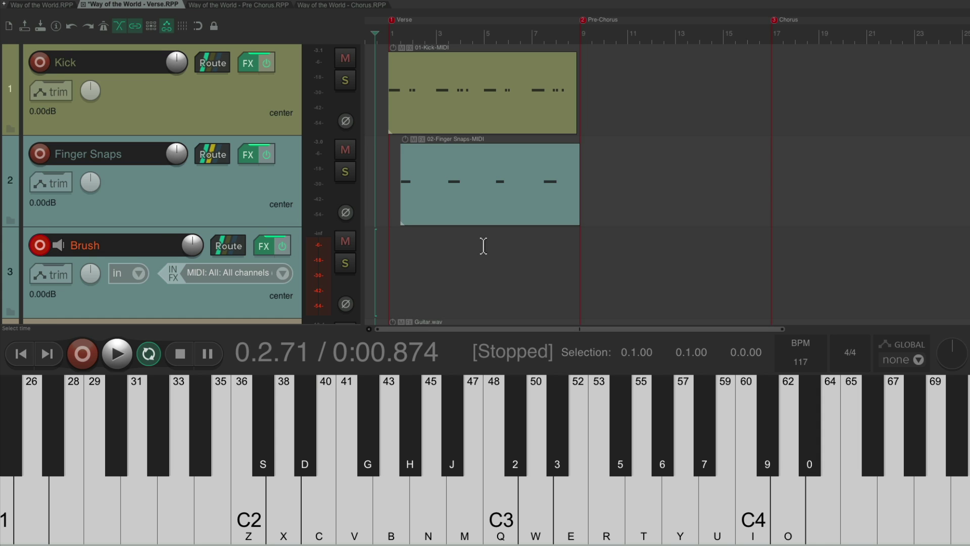
pyautogui.click(263, 247)
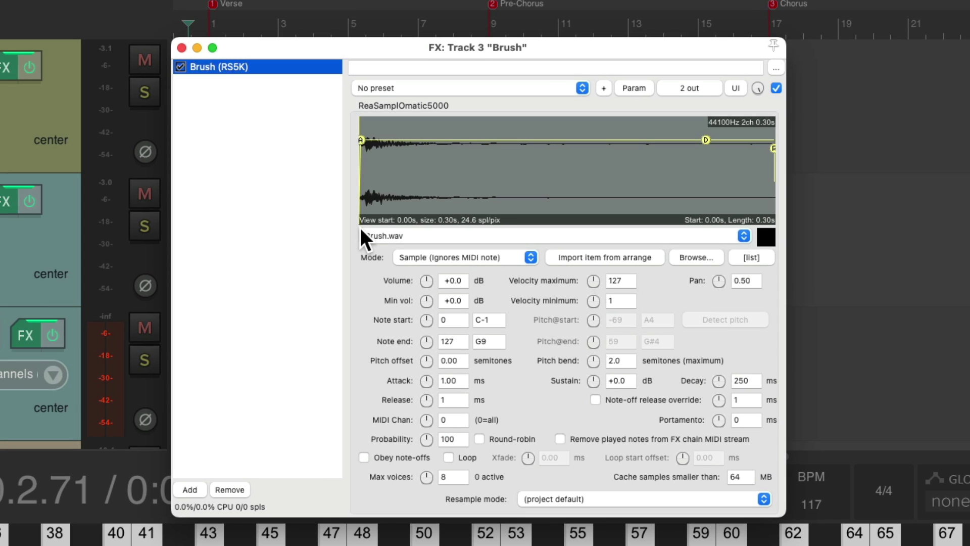
# Add Chain: Panning Delay, pan ReaDelay fully left to -1.000, and audition the Brush sample.
pyautogui.doubleClick(230, 179)
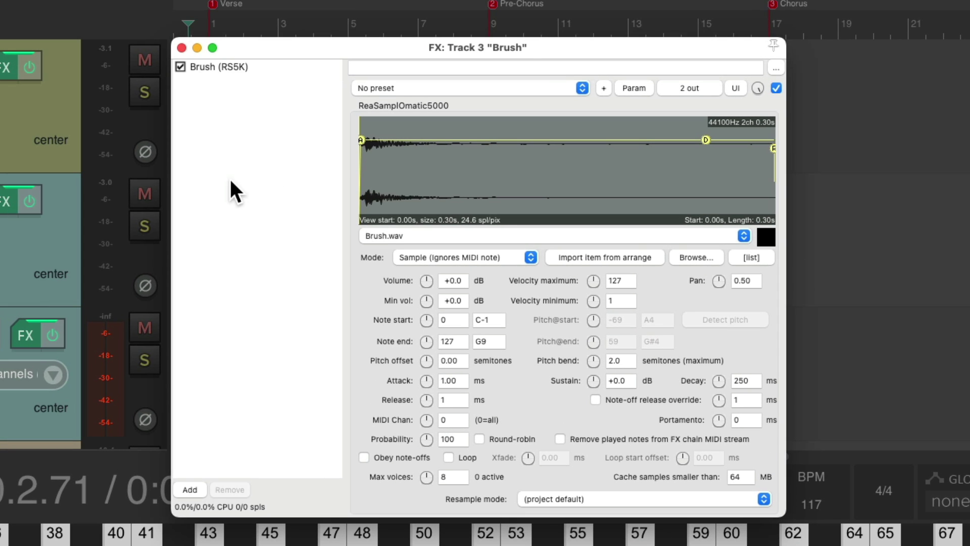
pyautogui.write('delay')
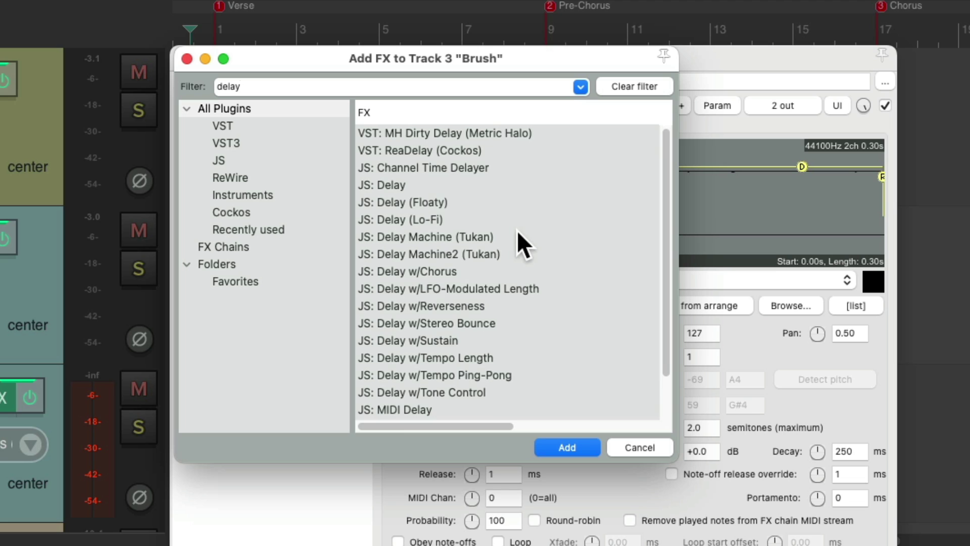
pyautogui.scroll(-3, 517, 229)
pyautogui.click(457, 412)
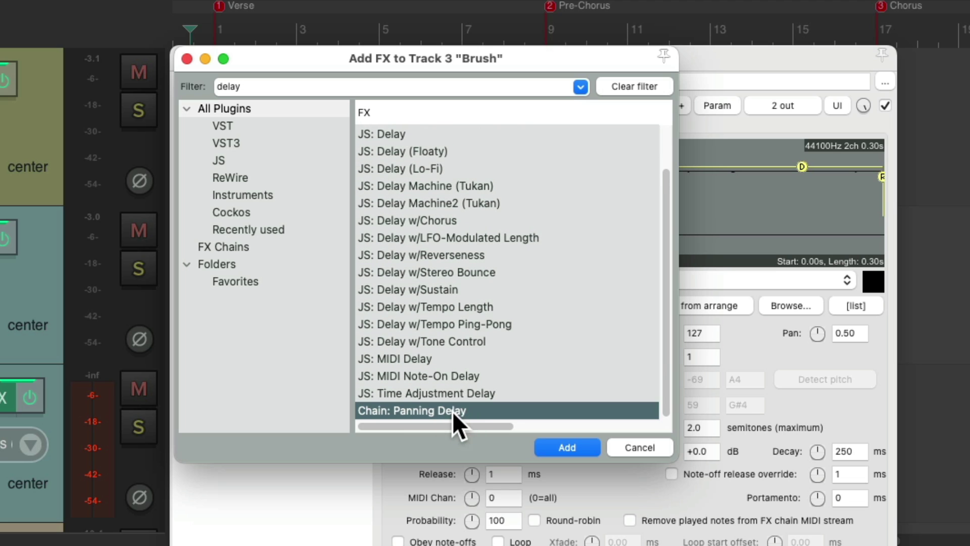
pyautogui.doubleClick(453, 411)
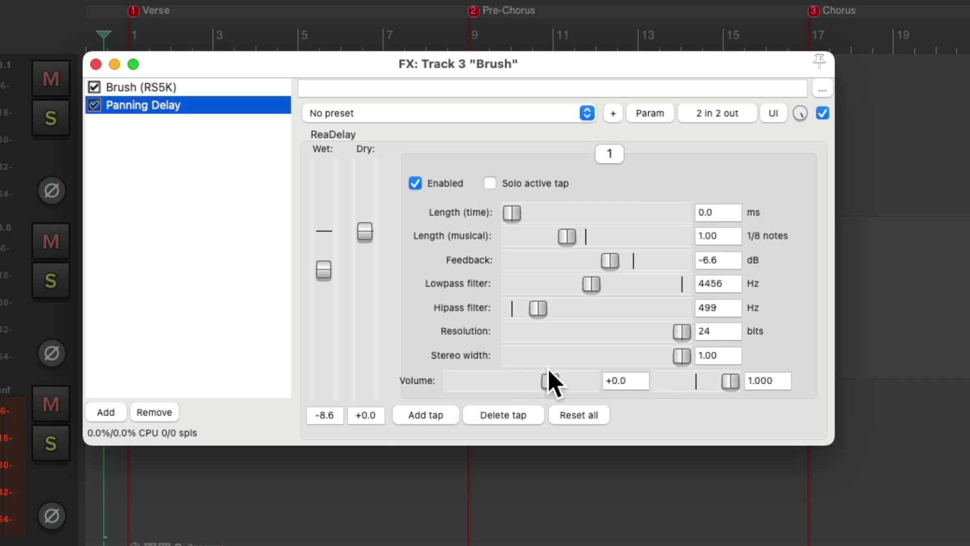
pyautogui.click(660, 381)
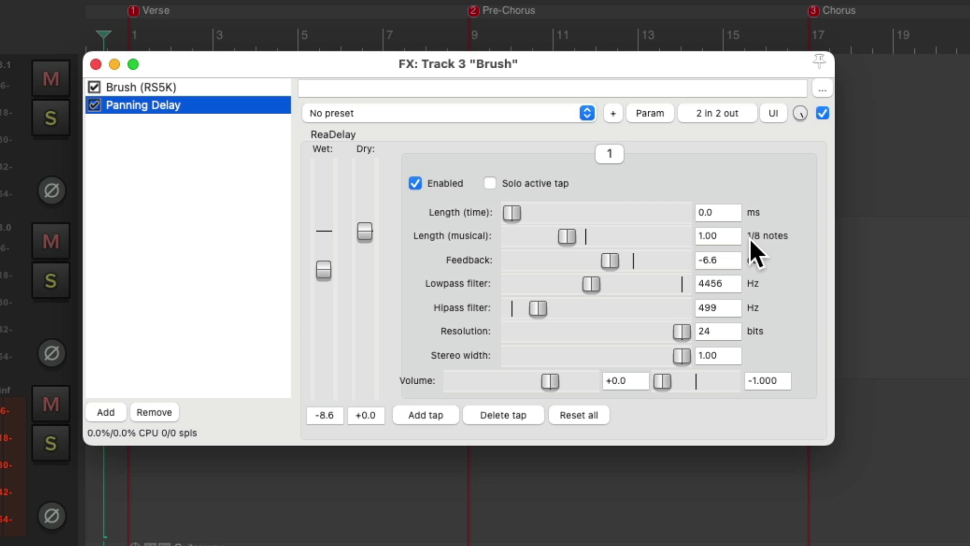
pyautogui.click(227, 87)
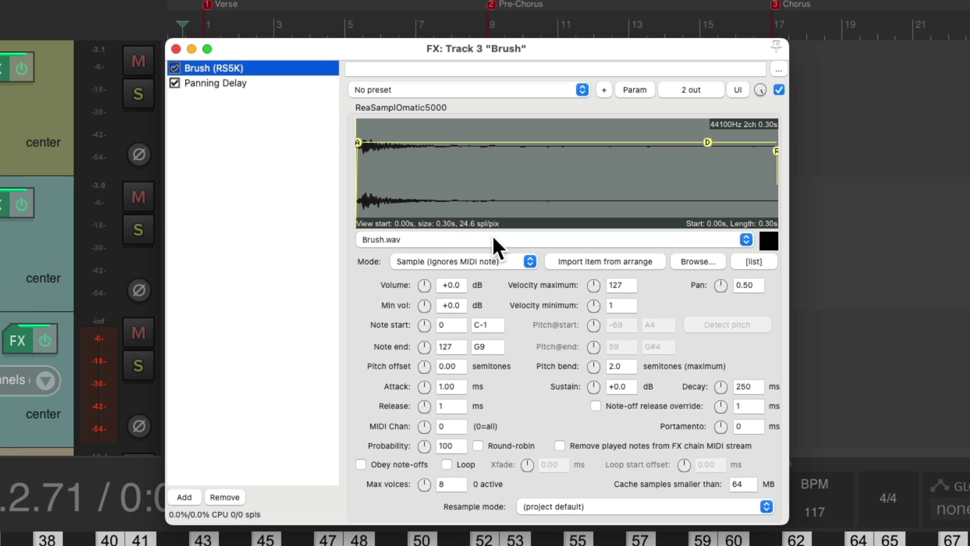
pyautogui.click(764, 242)
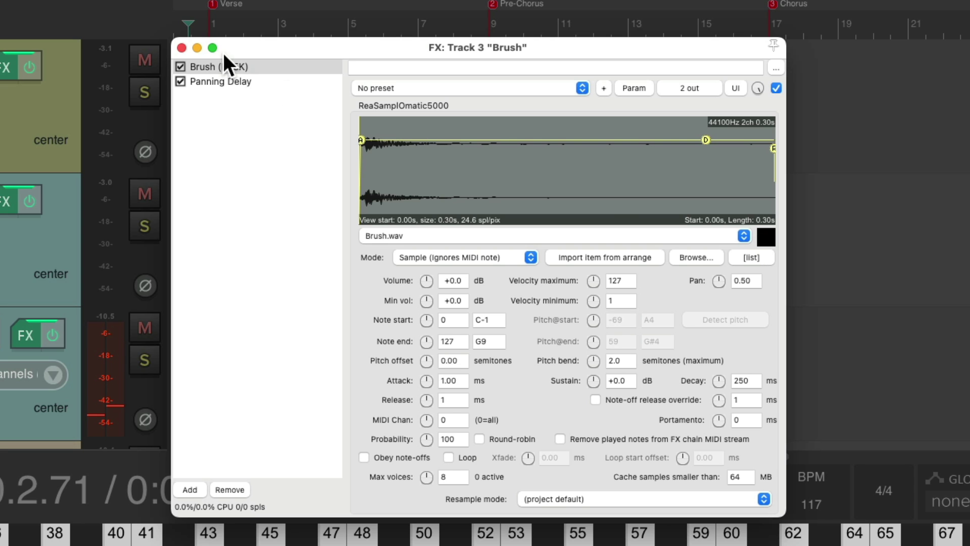
# Close the Brush FX window and start recording the Brush MIDI part.
pyautogui.click(182, 47)
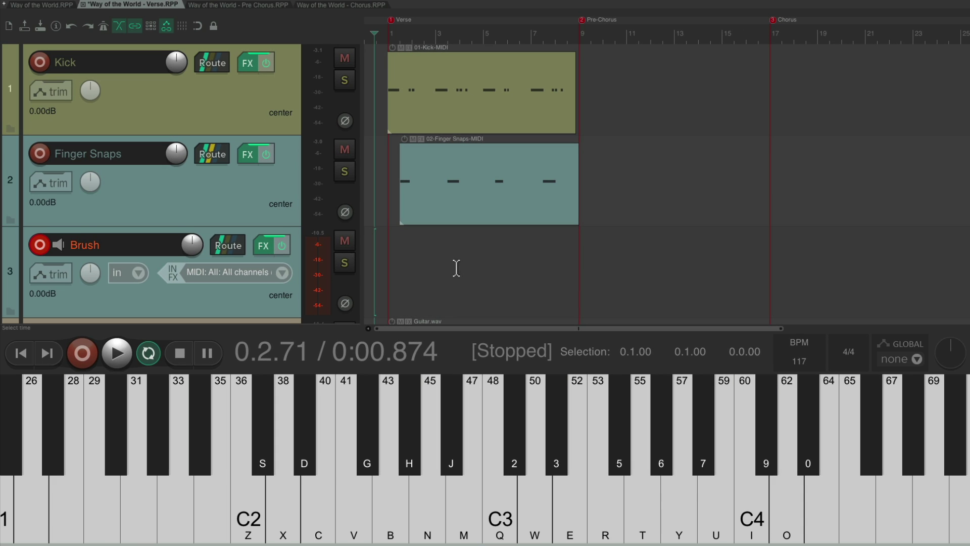
pyautogui.hotkey('ctrl', 'r')
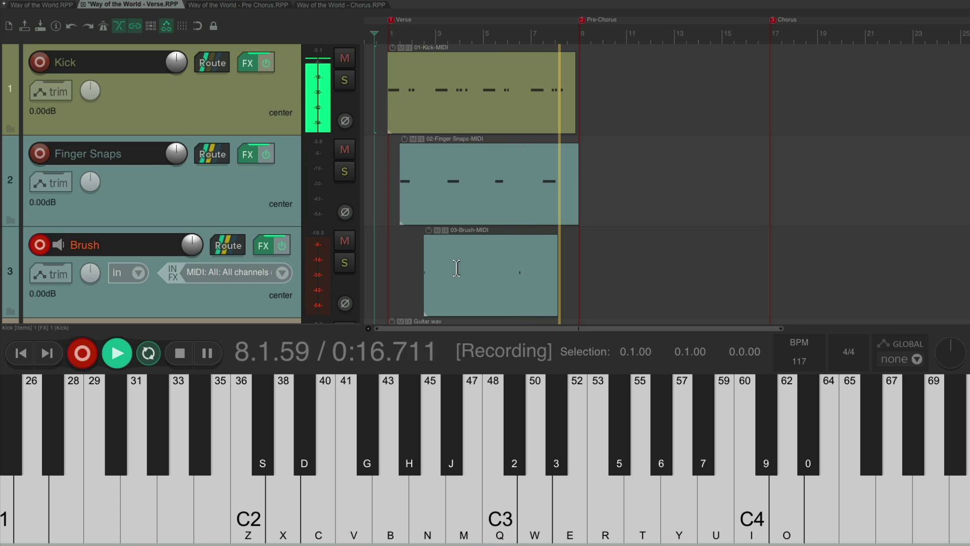
# Stop the Brush take, disarm Brush, and add a Claps sampler track from Claps.wav.
pyautogui.press('space')
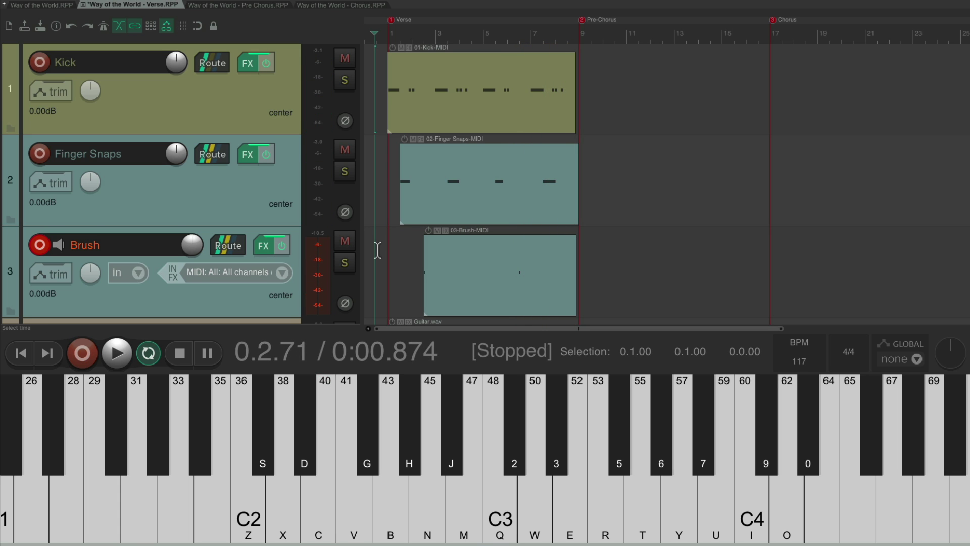
pyautogui.click(40, 246)
pyautogui.press('super+alt+x')
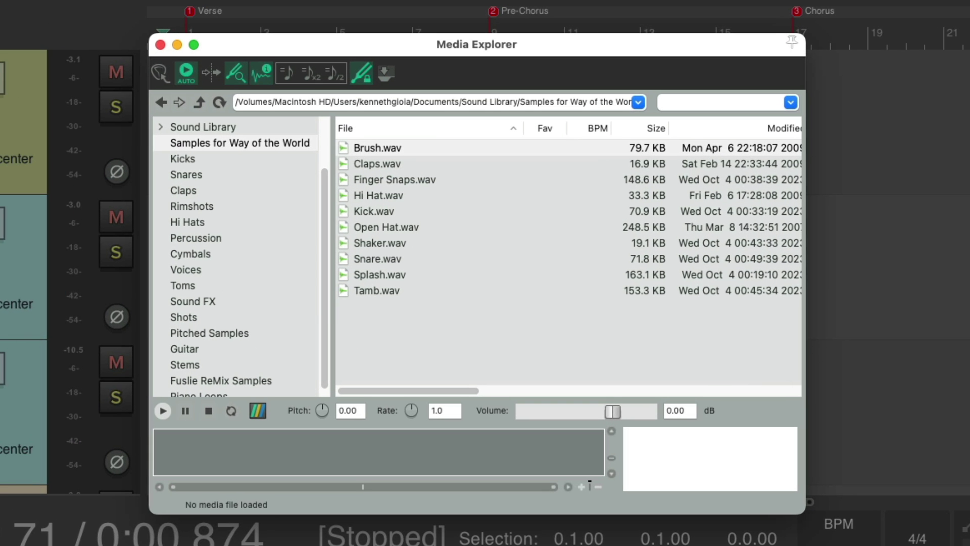
pyautogui.click(415, 162)
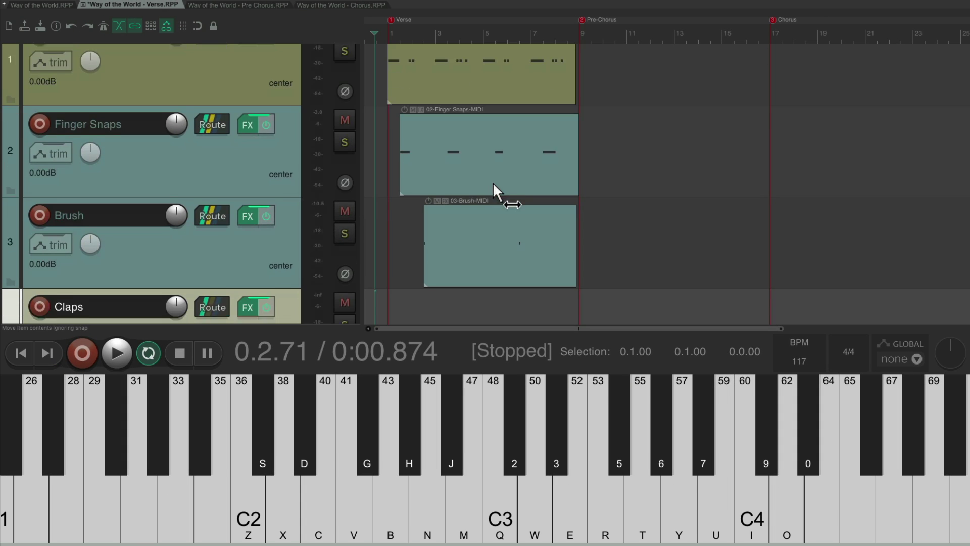
pyautogui.scroll(-3, 492, 184)
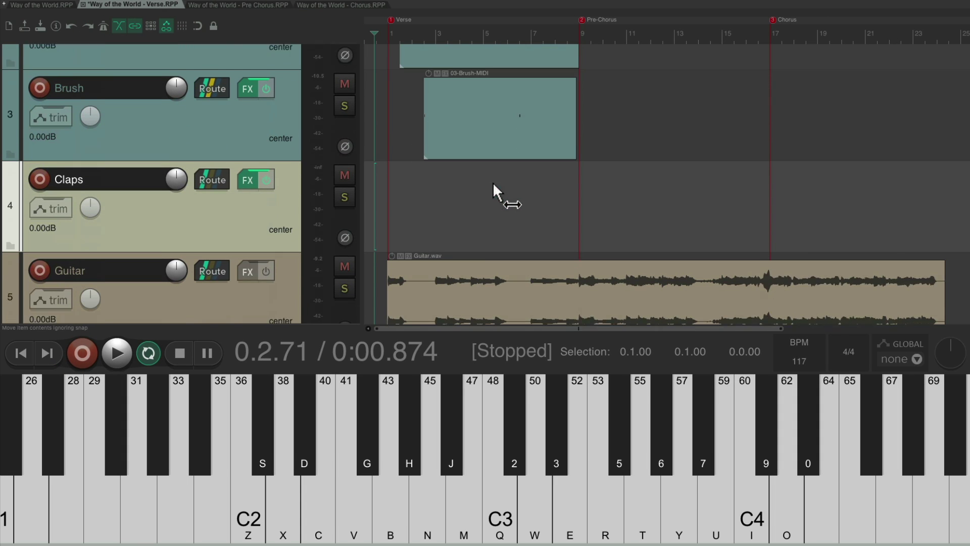
pyautogui.scroll(-1, 493, 183)
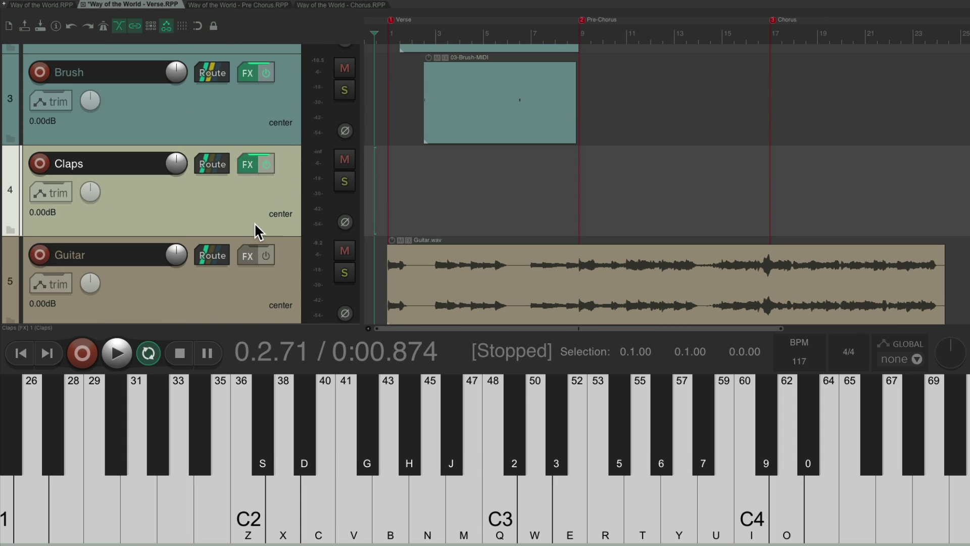
# Arm Claps and record two Q clap notes ending at the Pre-Chorus.
pyautogui.click(40, 163)
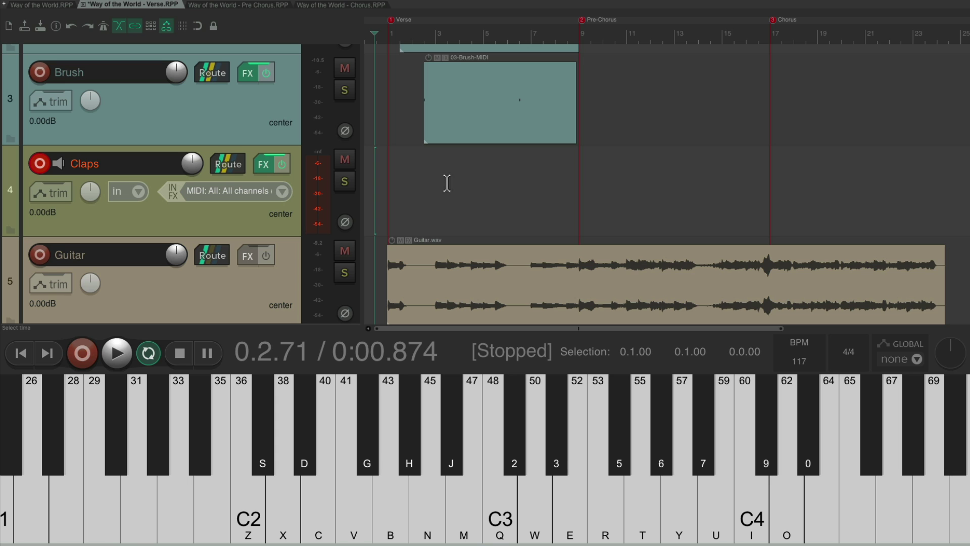
pyautogui.hotkey('ctrl', 'r')
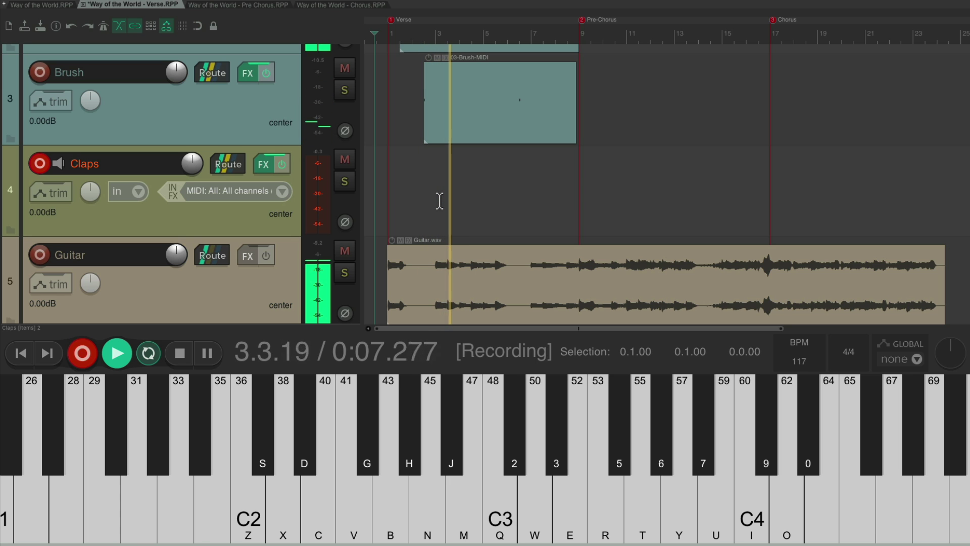
pyautogui.press('q')
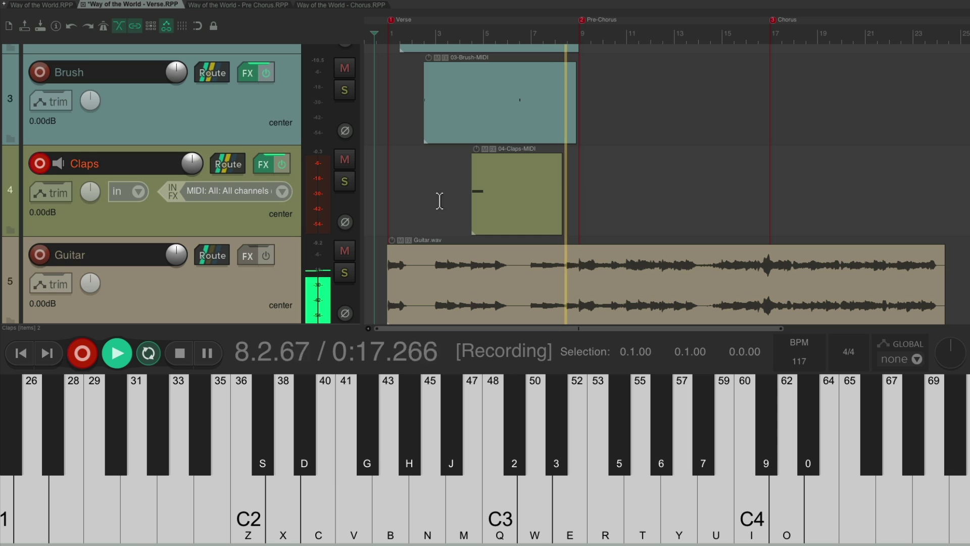
pyautogui.press('q')
pyautogui.press('space')
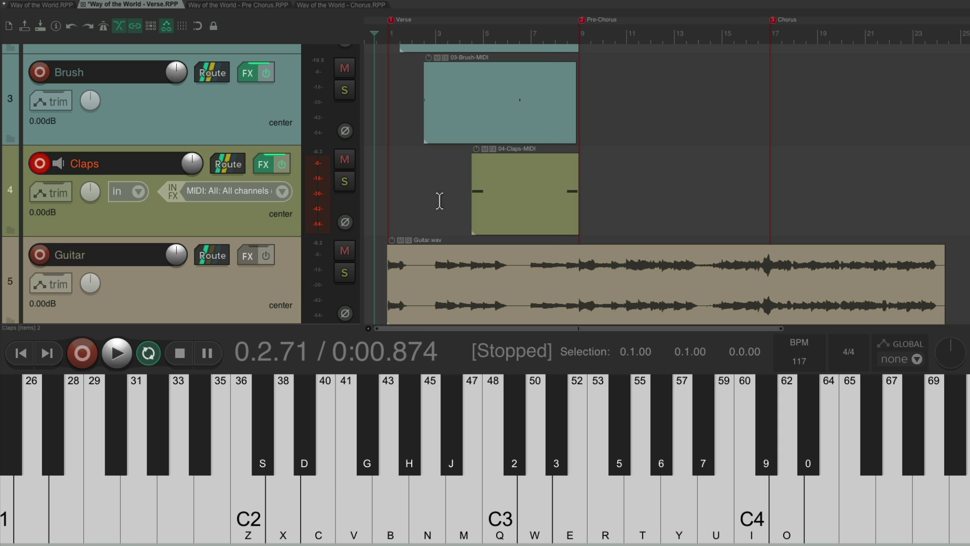
# Disarm Claps, switch to the Pre-Chorus.RPP project, and play it through once.
pyautogui.click(41, 162)
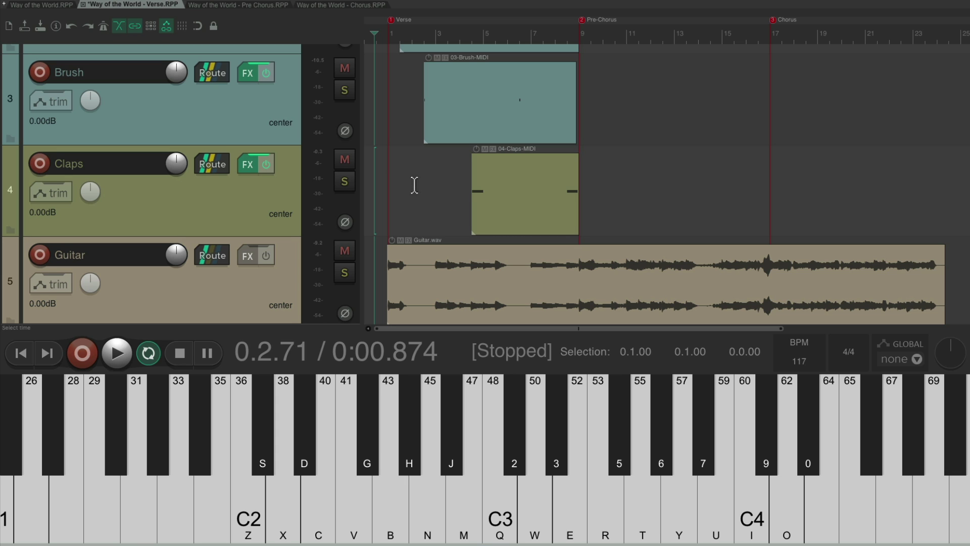
pyautogui.click(251, 6)
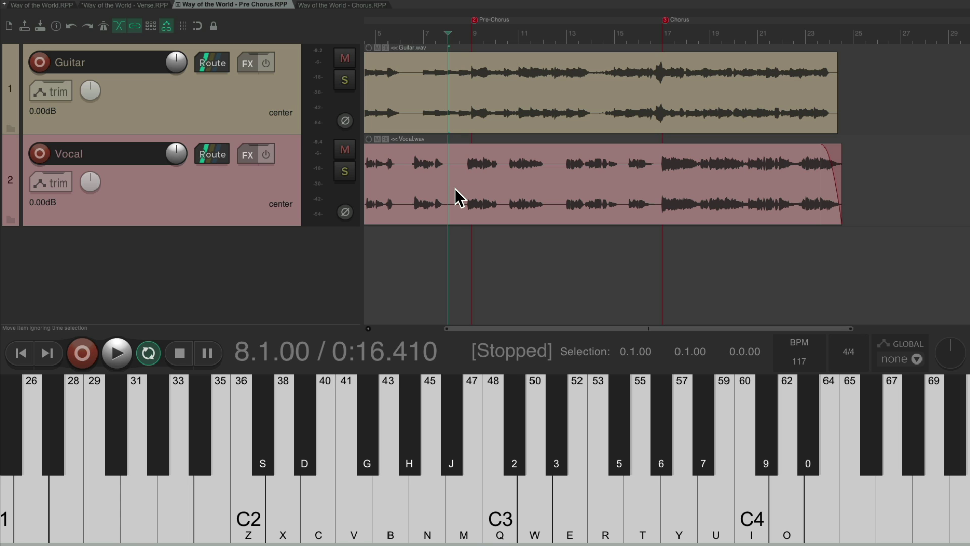
pyautogui.press('space')
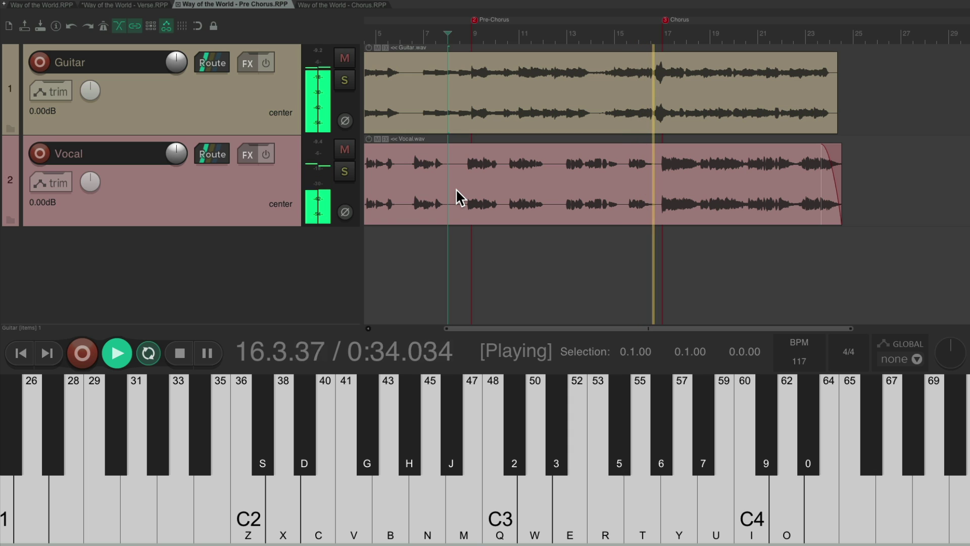
pyautogui.press('space')
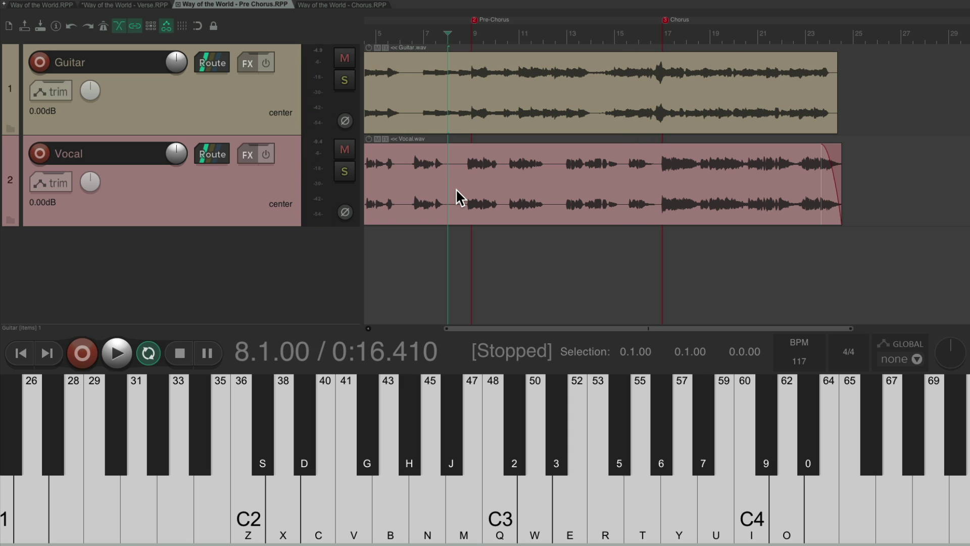
# Add a Kick.wav sampler track, move it to the top, and arm it.
pyautogui.press('super+alt+x')
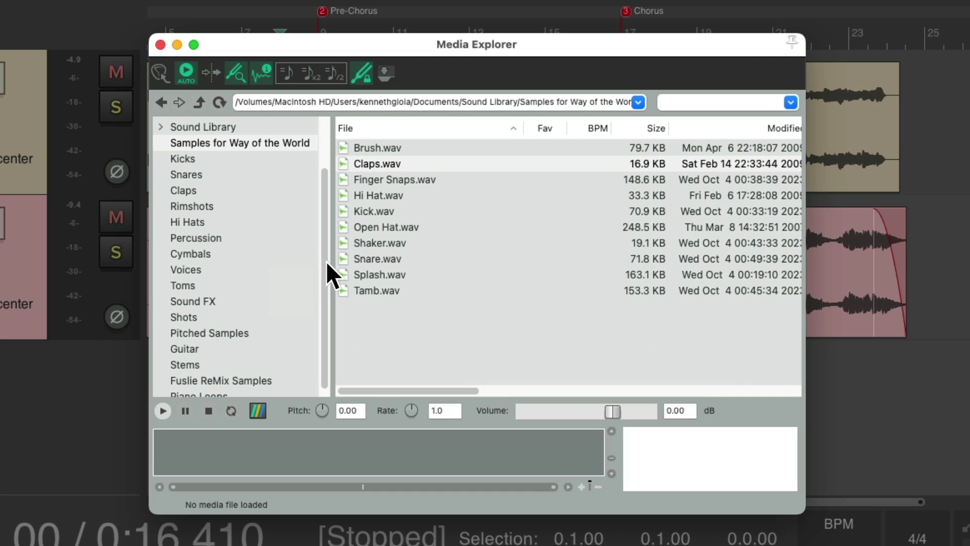
pyautogui.click(409, 211)
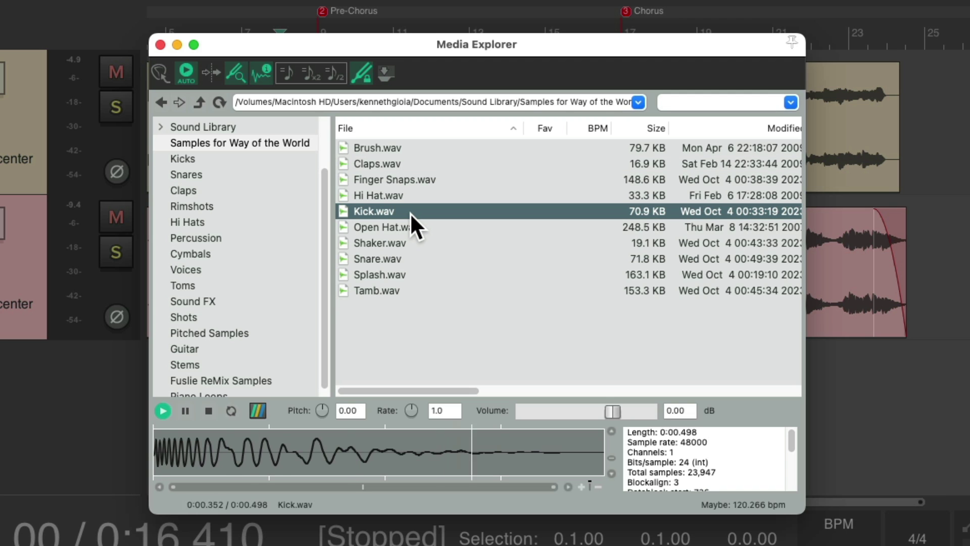
pyautogui.press('super+alt+x')
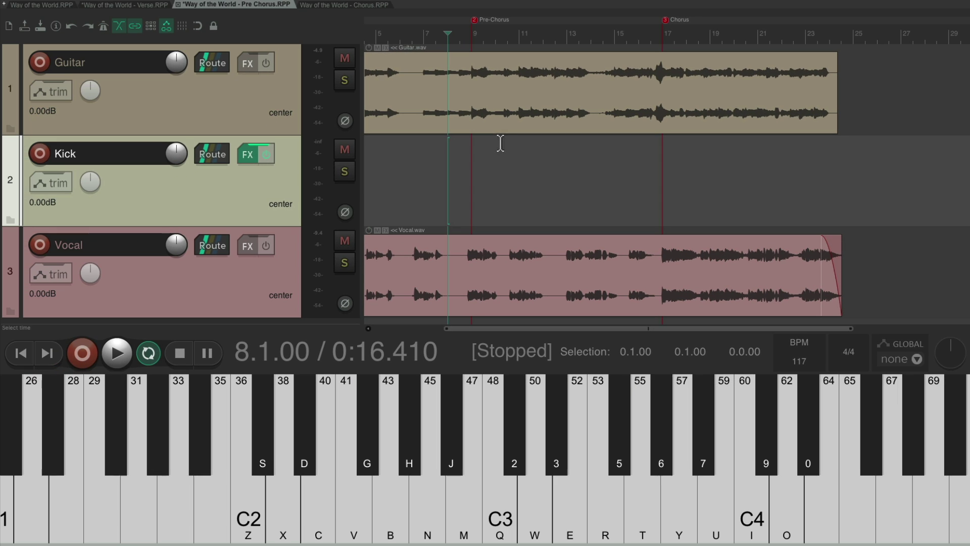
pyautogui.hotkey('ctrl', 'alt', 'Up')
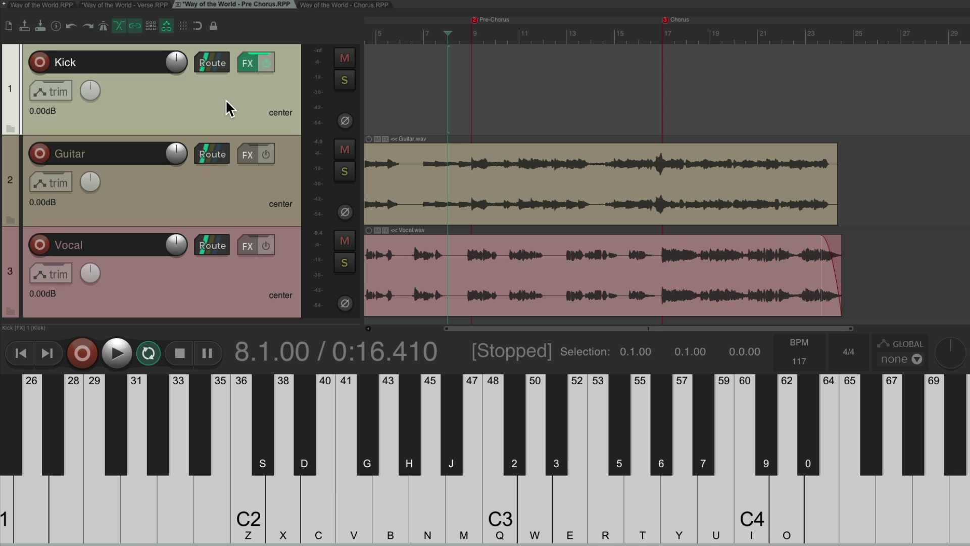
pyautogui.click(38, 64)
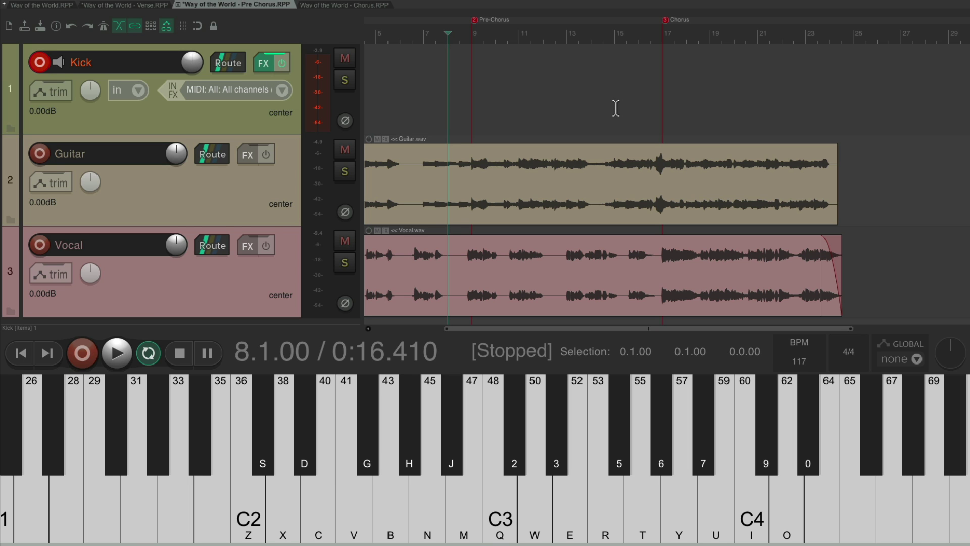
# Record a kick pattern of Z (C2) hits across the whole Pre-Chorus.
pyautogui.hotkey('ctrl', 'r')
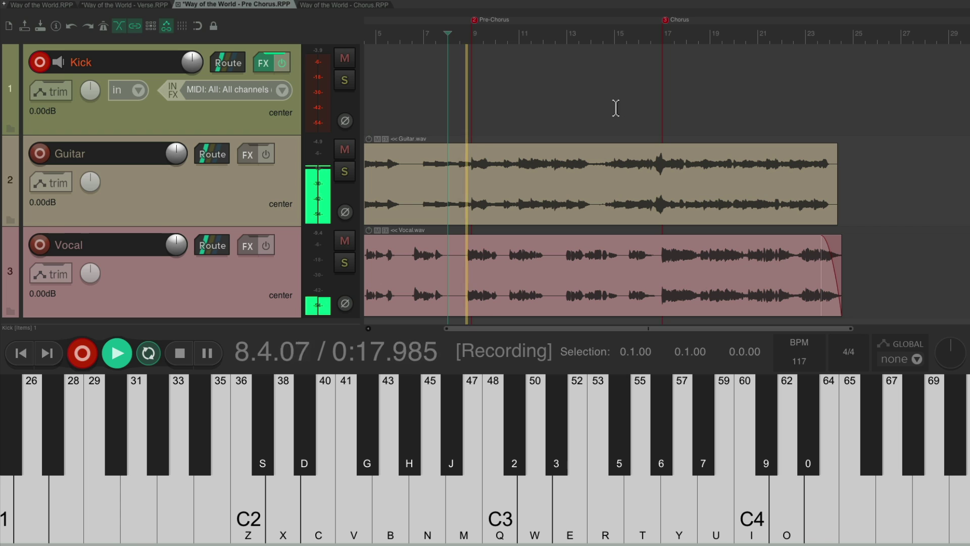
pyautogui.press('z')
pyautogui.press('z')
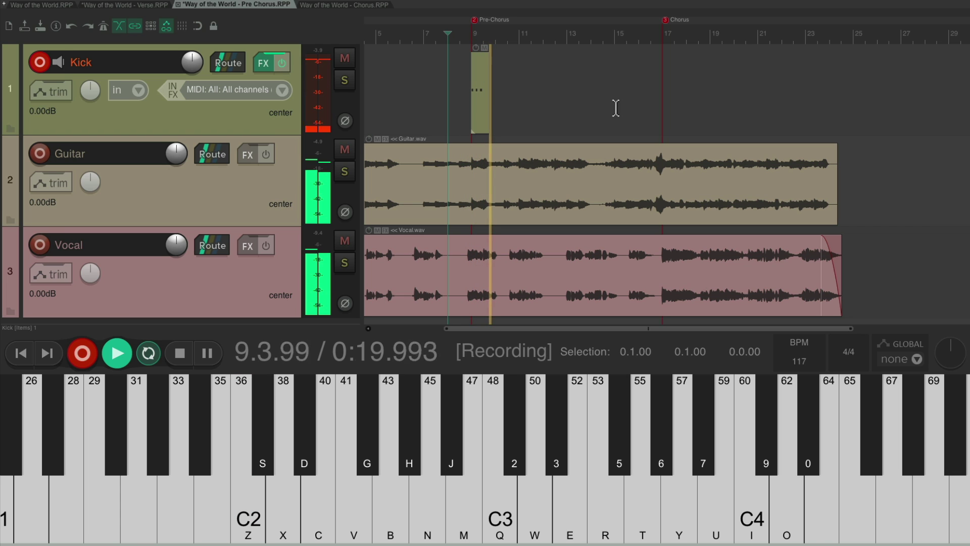
pyautogui.press('z')
pyautogui.press('z')
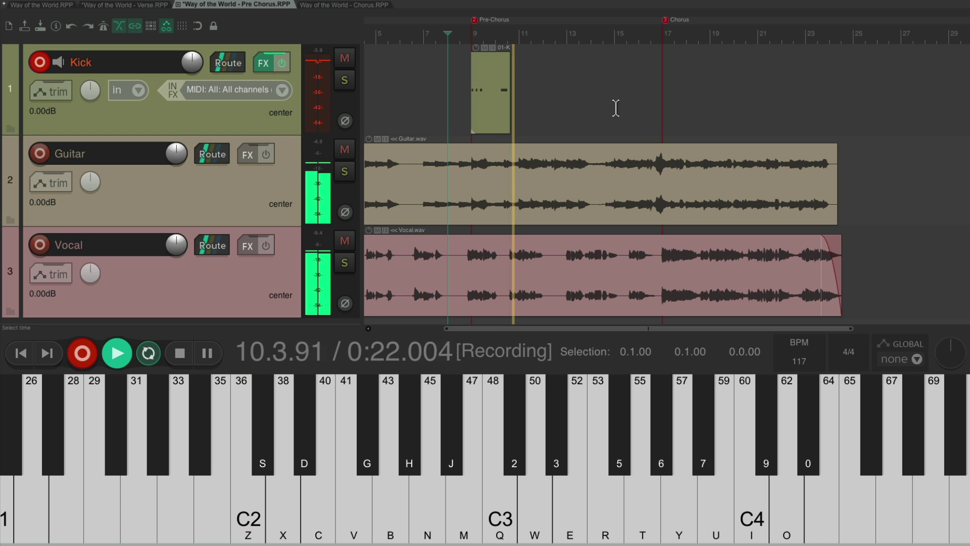
pyautogui.press('z')
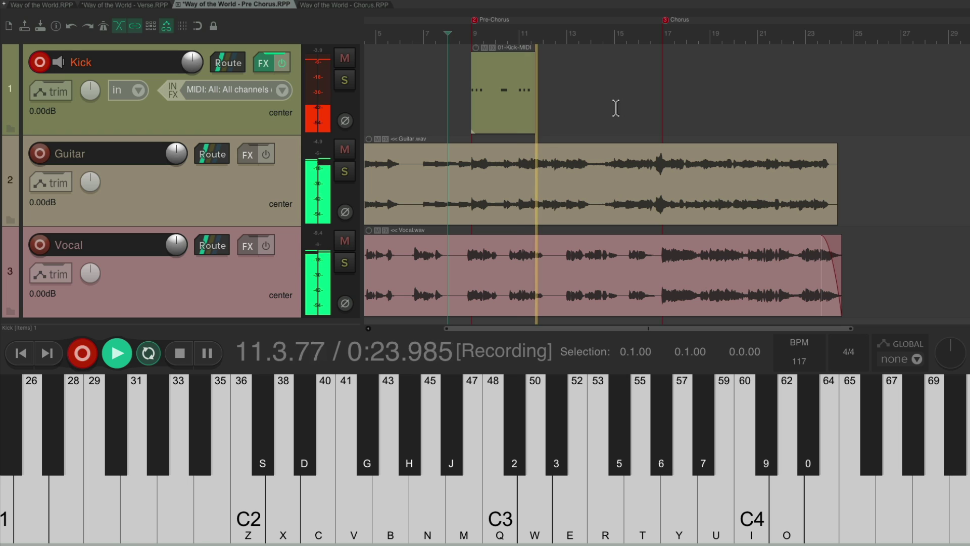
pyautogui.press('z')
pyautogui.press('z')
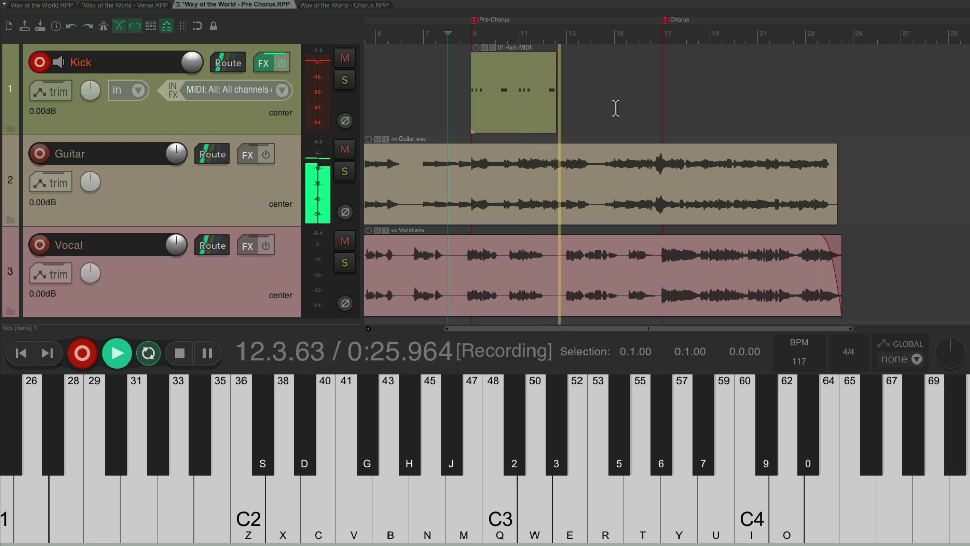
pyautogui.press('z')
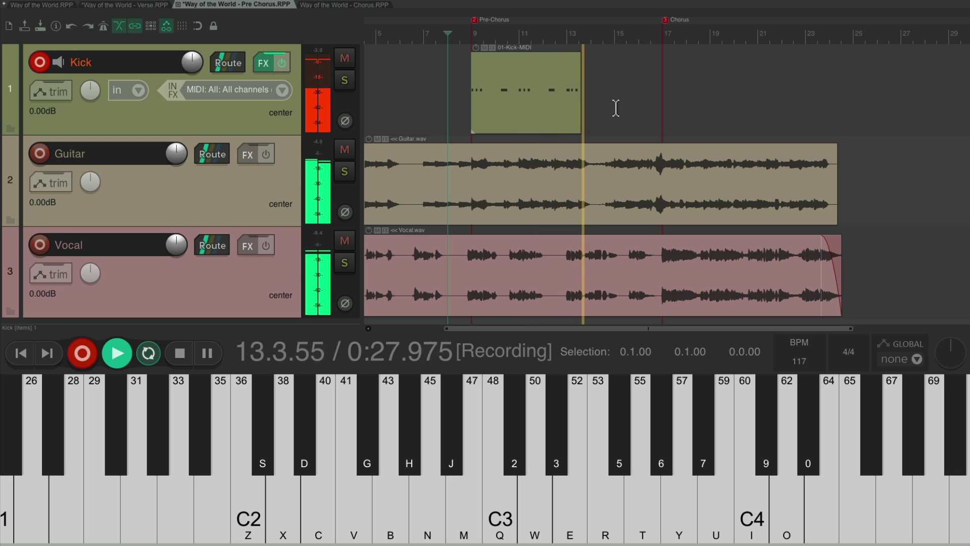
pyautogui.press('z')
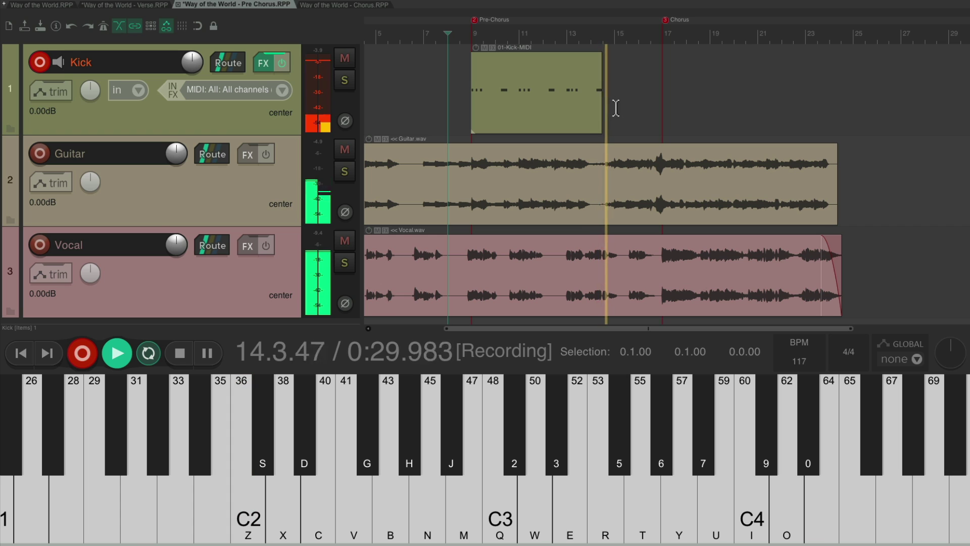
pyautogui.press('z')
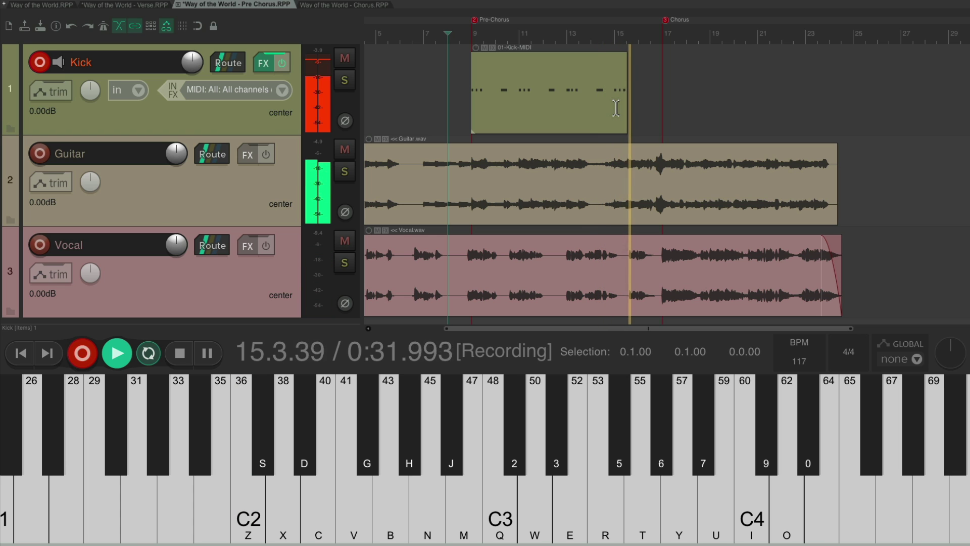
pyautogui.press('z')
pyautogui.press('z')
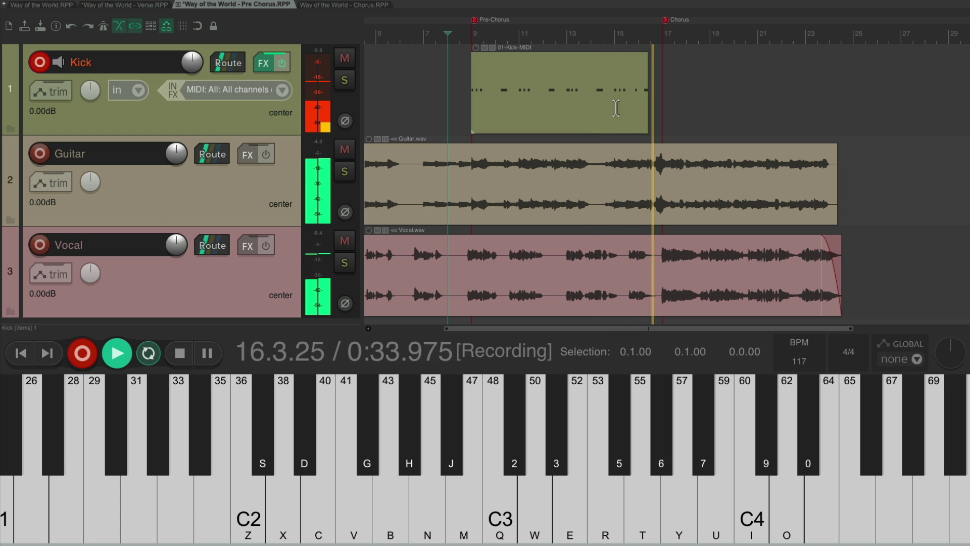
pyautogui.press('space')
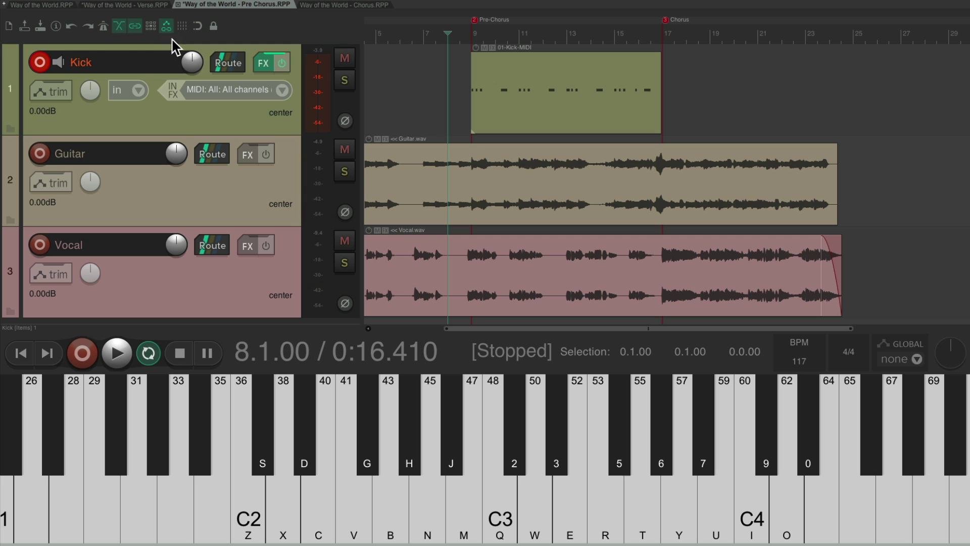
# Disarm Kick, add a Finger Snaps.wav sampler track, and arm it.
pyautogui.click(39, 62)
pyautogui.press('super+alt+x')
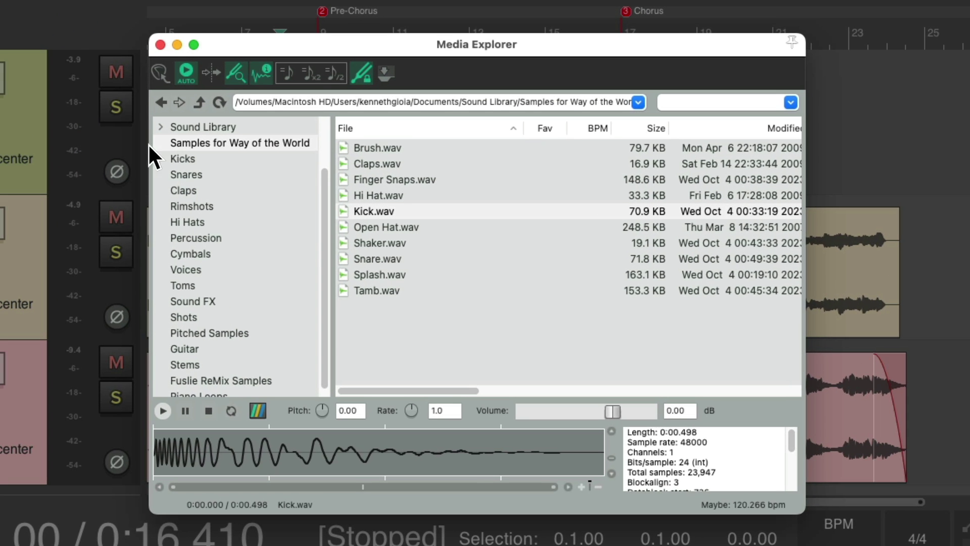
pyautogui.click(396, 181)
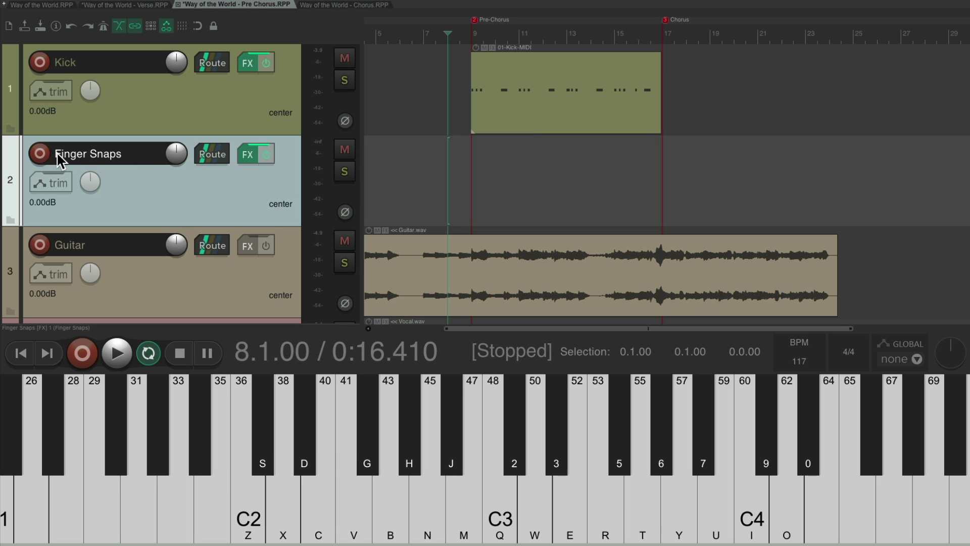
pyautogui.click(49, 155)
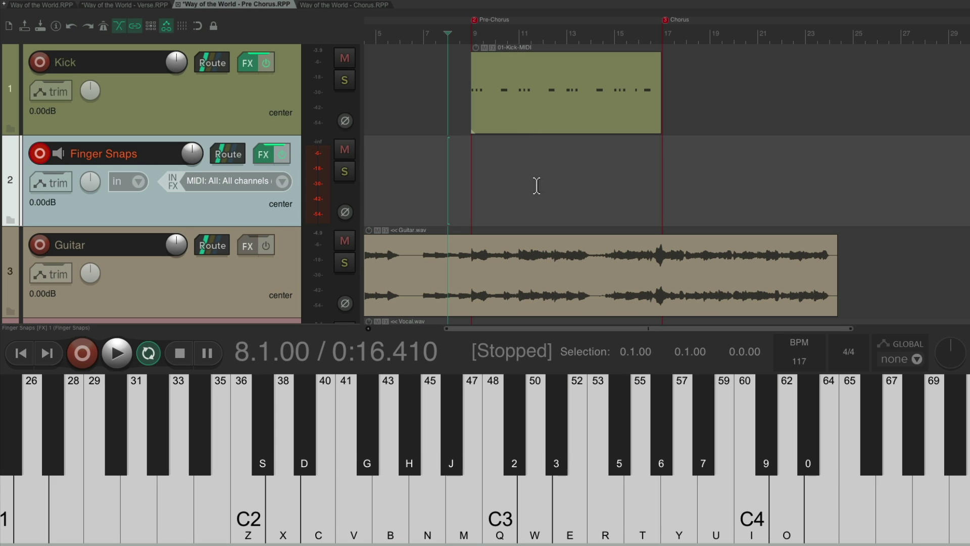
# Record four Z (C2) finger snaps through the Pre-Chorus.
pyautogui.hotkey('ctrl', 'r')
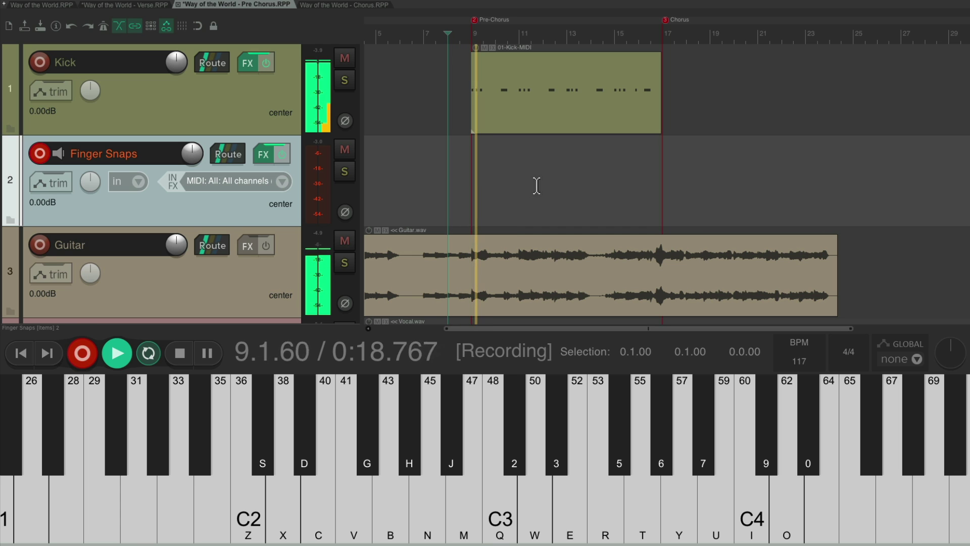
pyautogui.press('z')
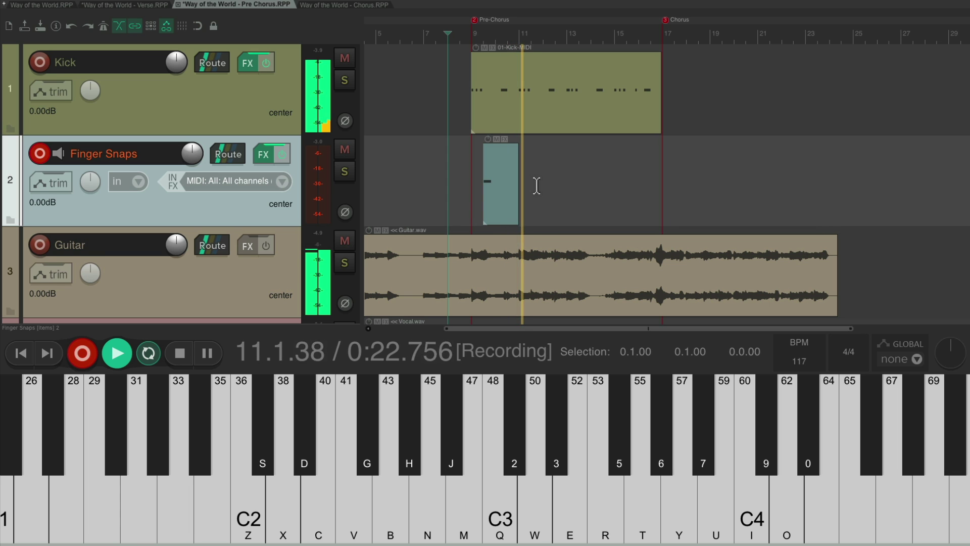
pyautogui.press('z')
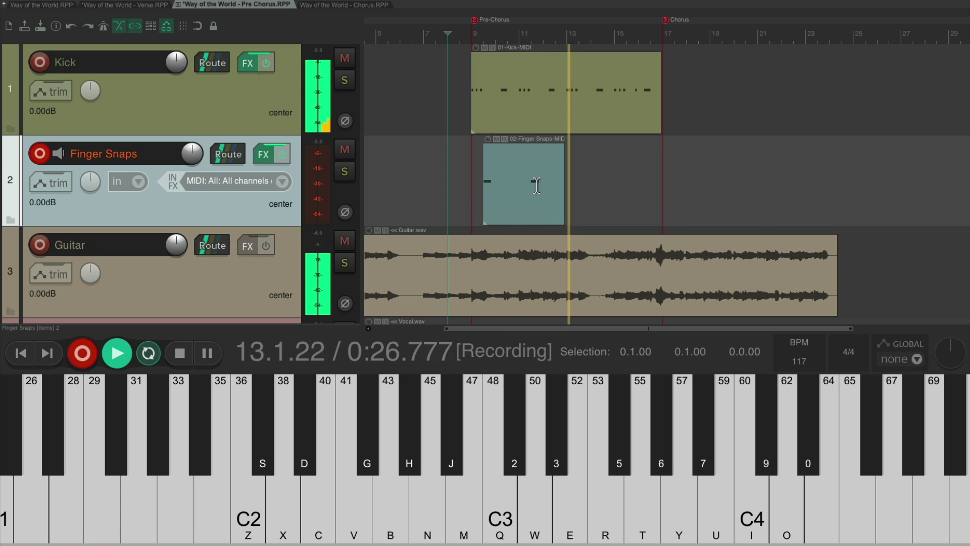
pyautogui.press('z')
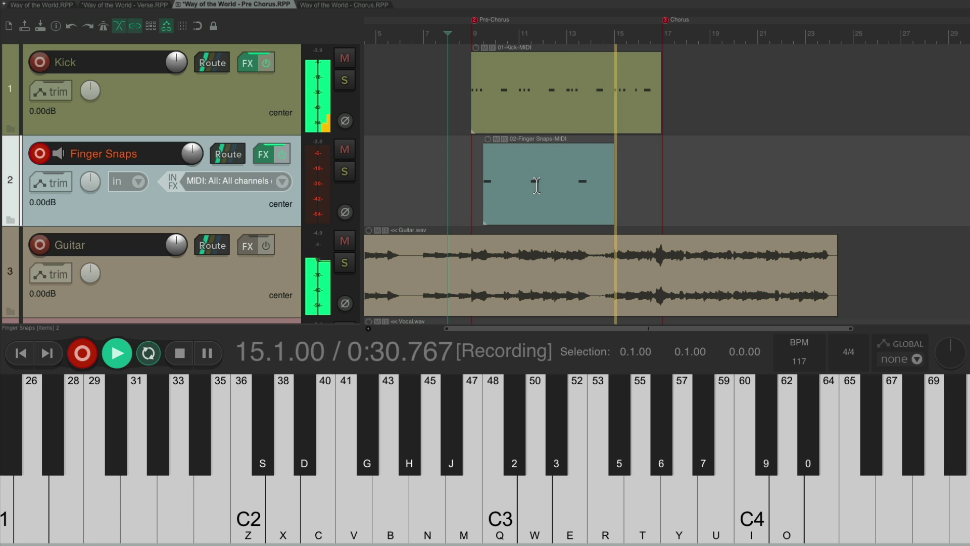
pyautogui.press('z')
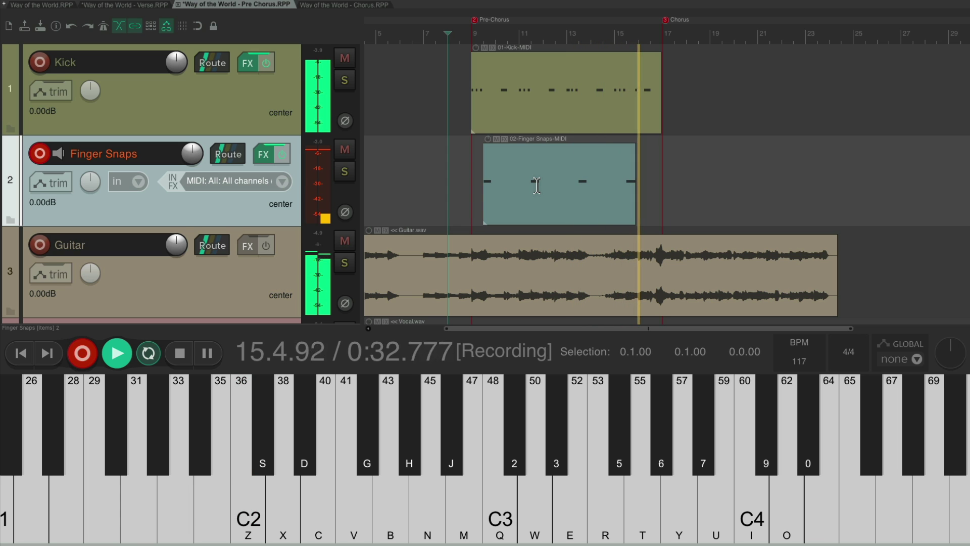
pyautogui.press('space')
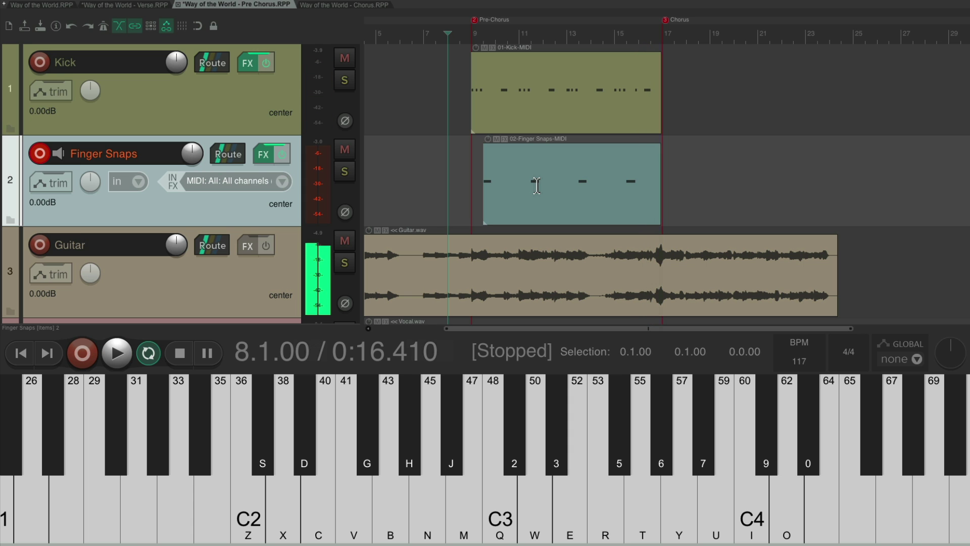
# Disarm Finger Snaps, add a Claps.wav sampler track, and arm it.
pyautogui.click(39, 154)
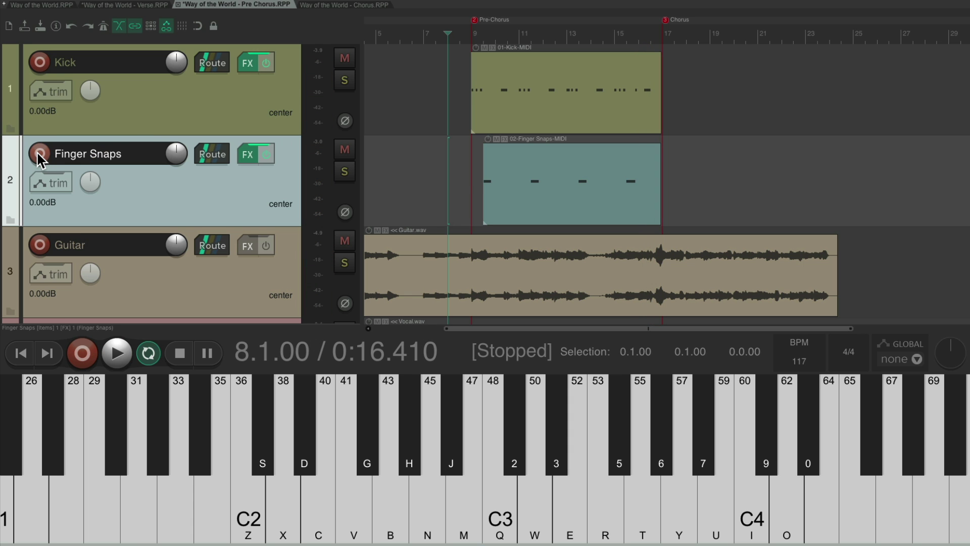
pyautogui.press('super+alt+x')
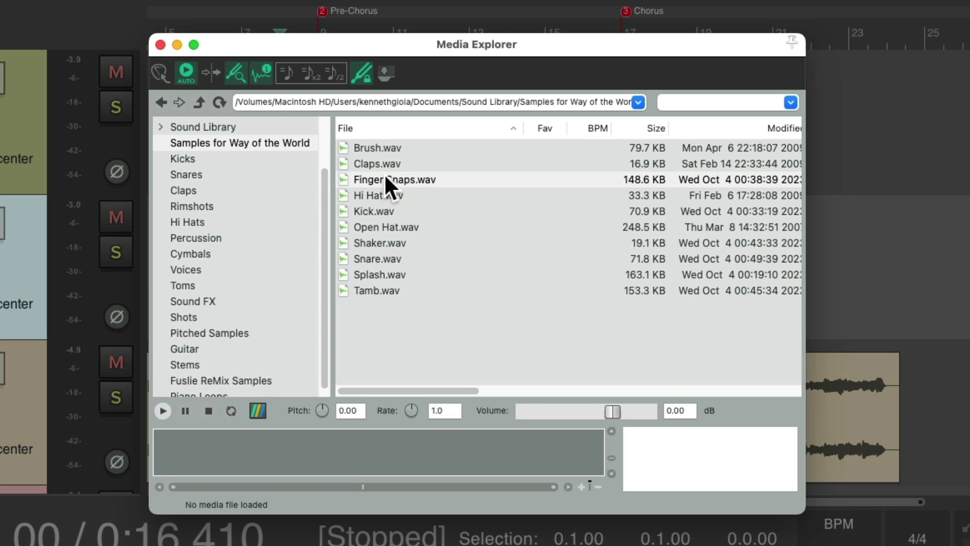
pyautogui.click(368, 162)
pyautogui.press('super+alt+x')
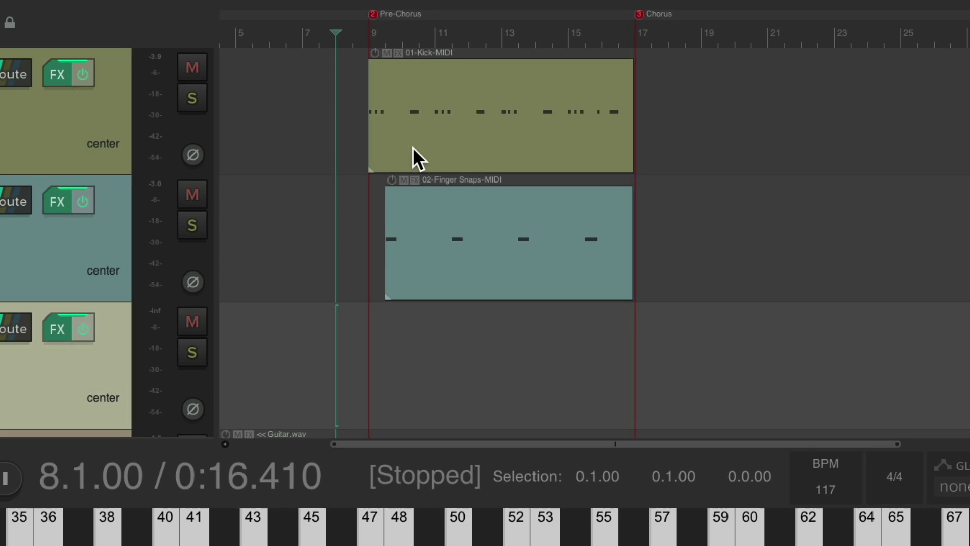
pyautogui.click(39, 245)
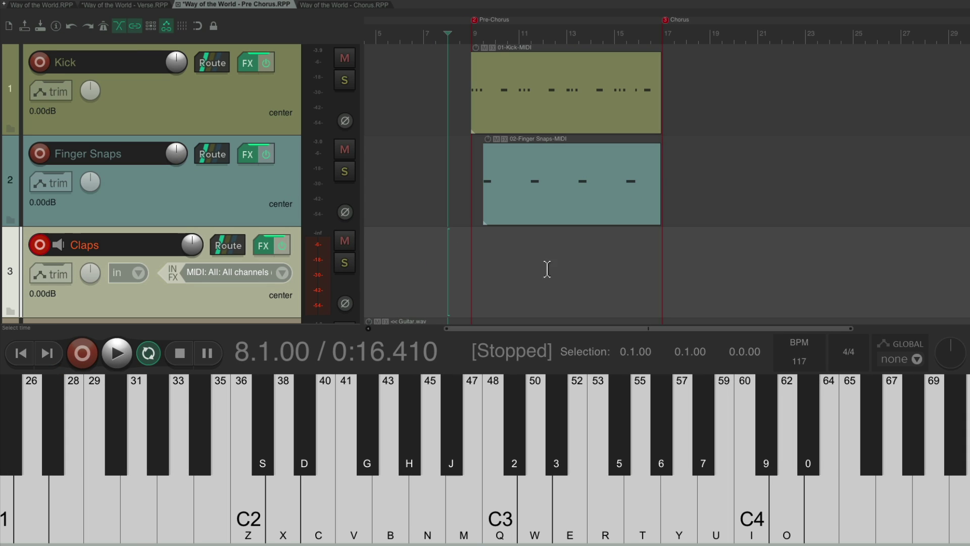
# Record four Q clap hits, ending the take at the Chorus.
pyautogui.hotkey('ctrl', 'r')
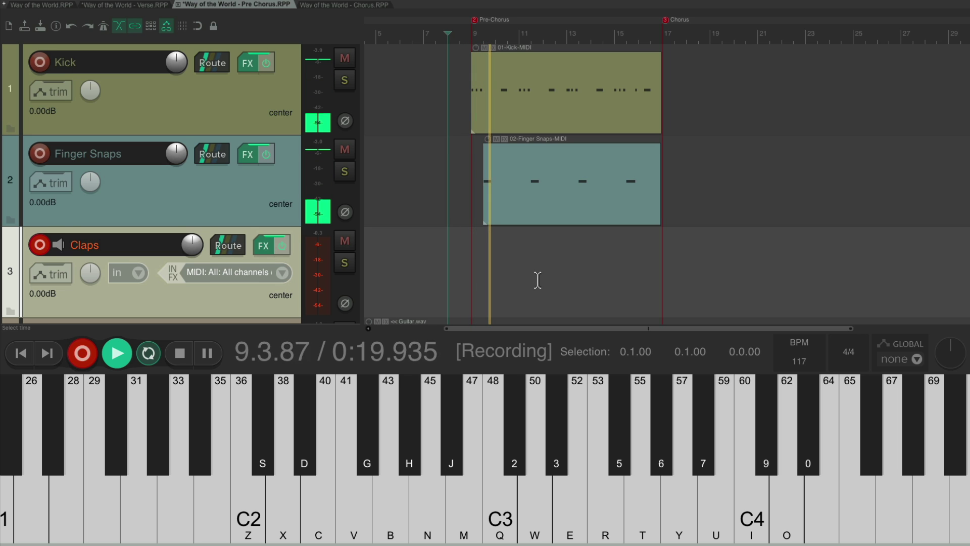
pyautogui.press('q')
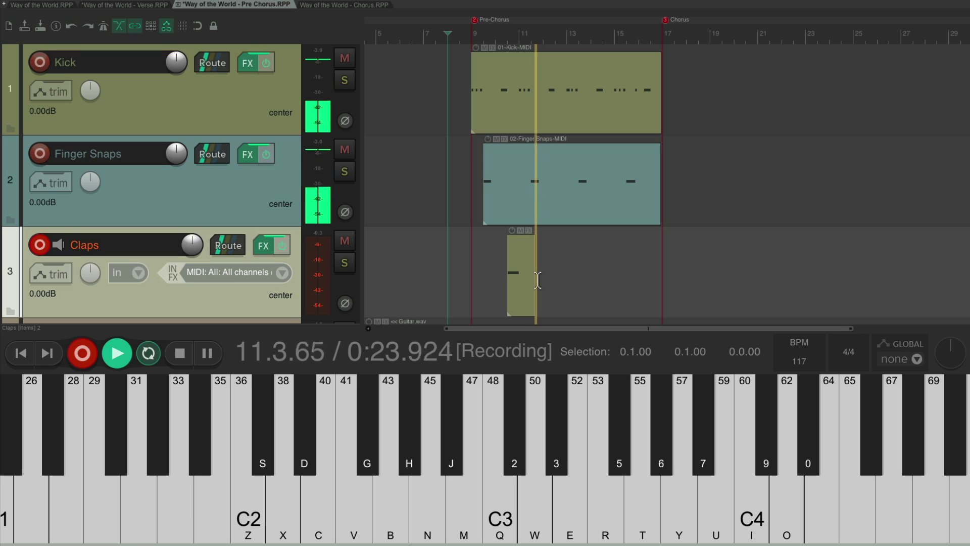
pyautogui.press('q')
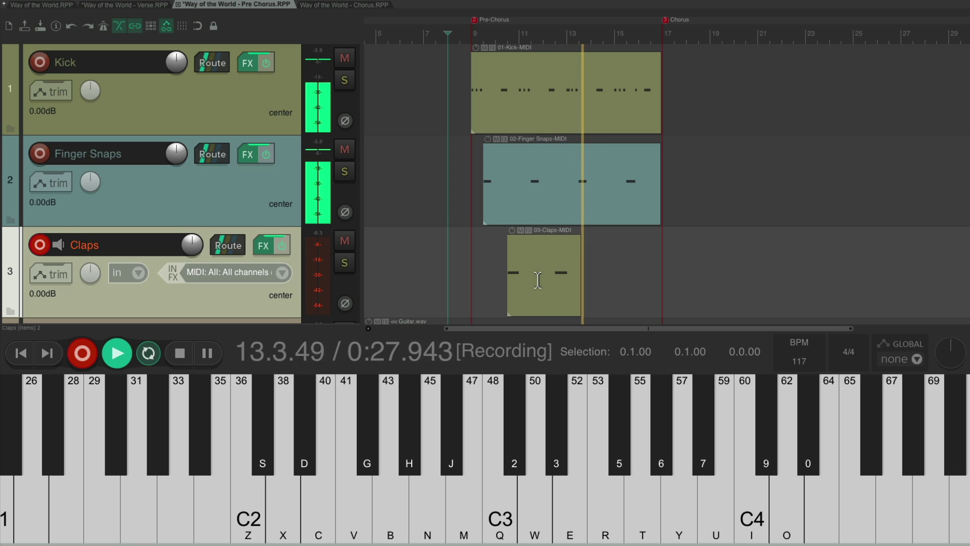
pyautogui.press('q')
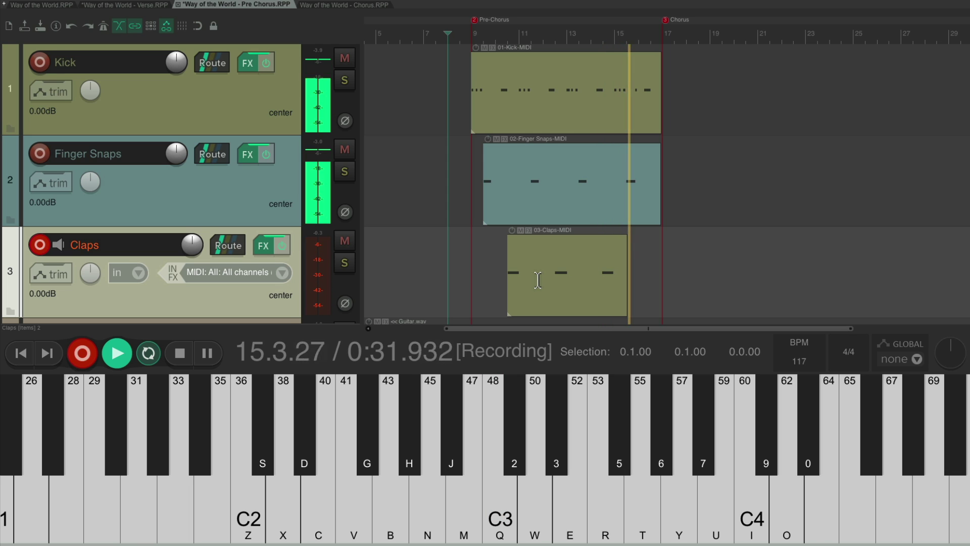
pyautogui.press('q')
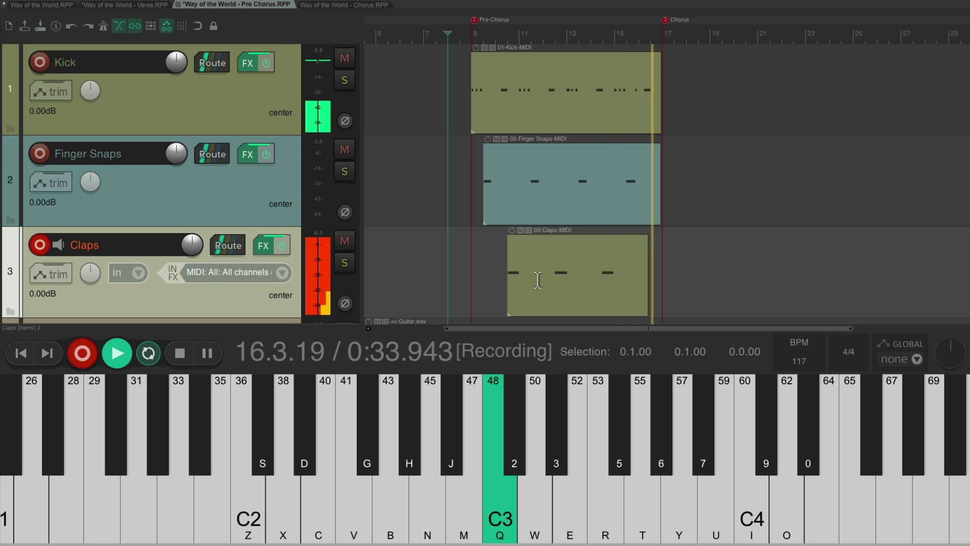
pyautogui.press('space')
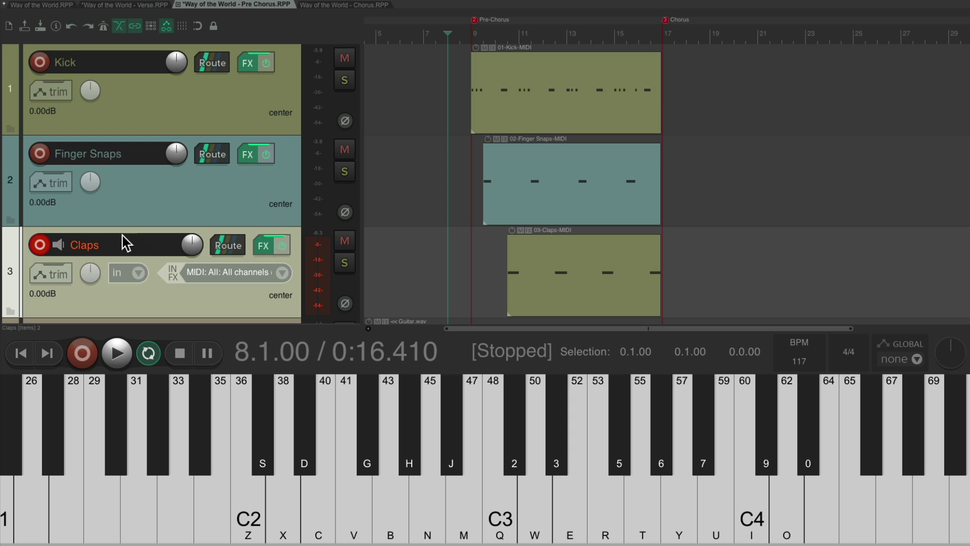
# Disarm Claps, add a Tamb.wav sampler track, and arm it.
pyautogui.click(41, 244)
pyautogui.press('super+alt+x')
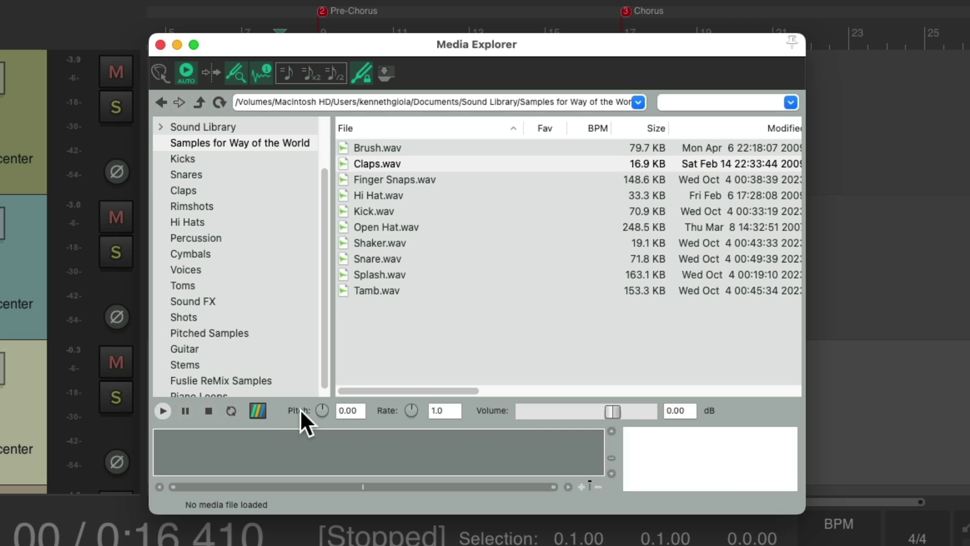
pyautogui.click(414, 292)
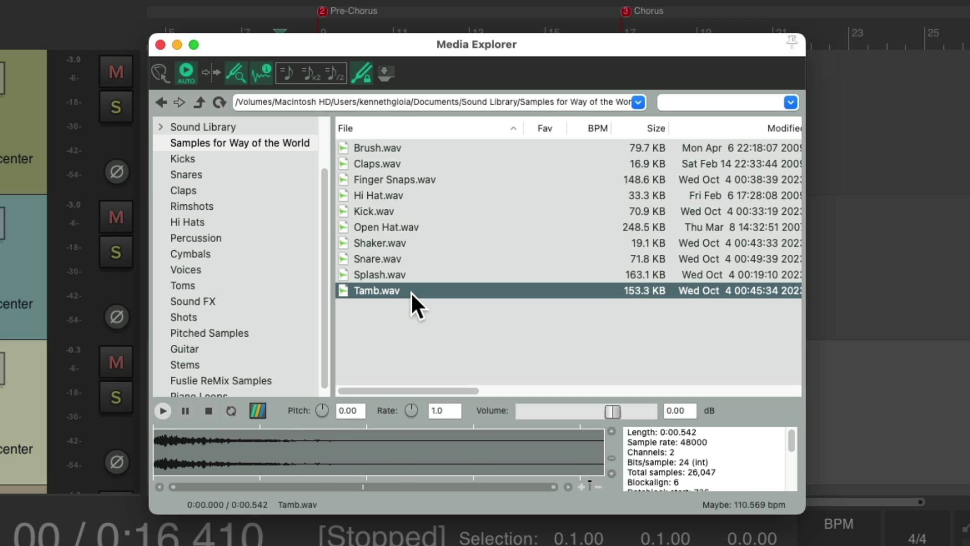
pyautogui.press('super+alt+x')
pyautogui.scroll(-5, 497, 199)
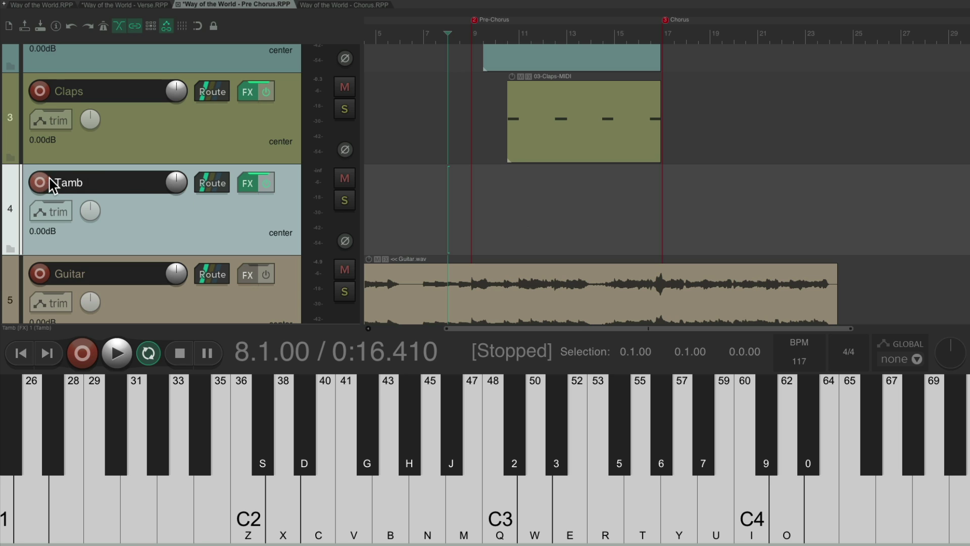
pyautogui.click(48, 185)
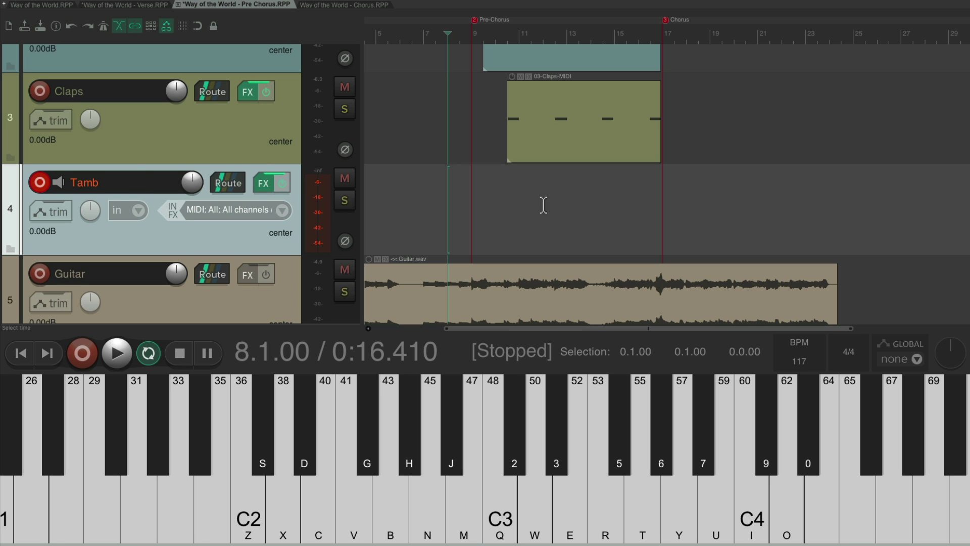
# Record two sparse C tambourine hits in the Pre-Chorus.
pyautogui.hotkey('ctrl', 'r')
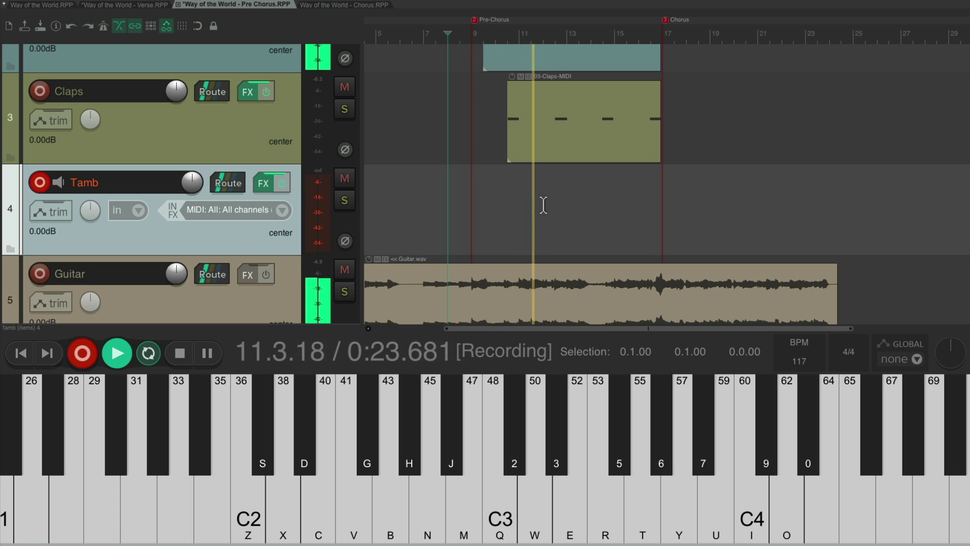
pyautogui.press('c')
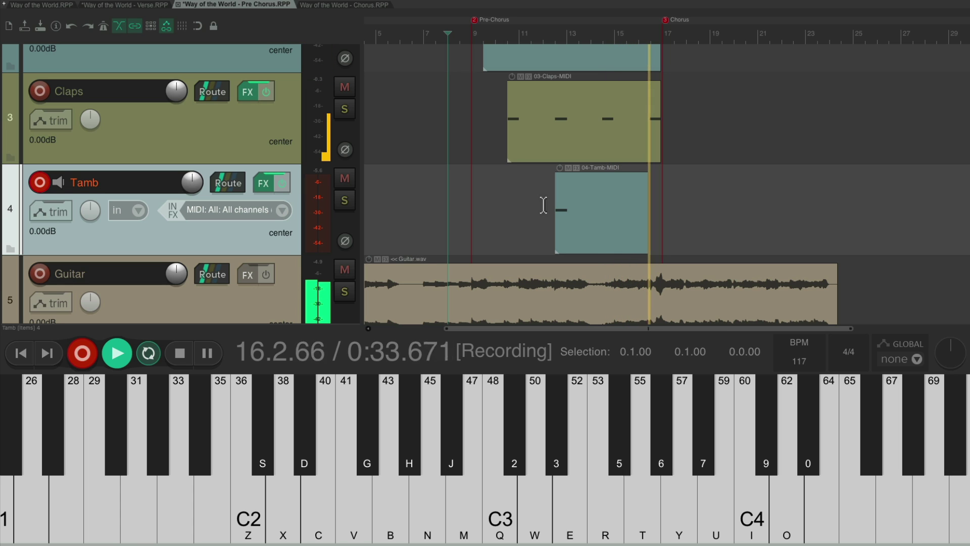
pyautogui.press('c')
pyautogui.press('space')
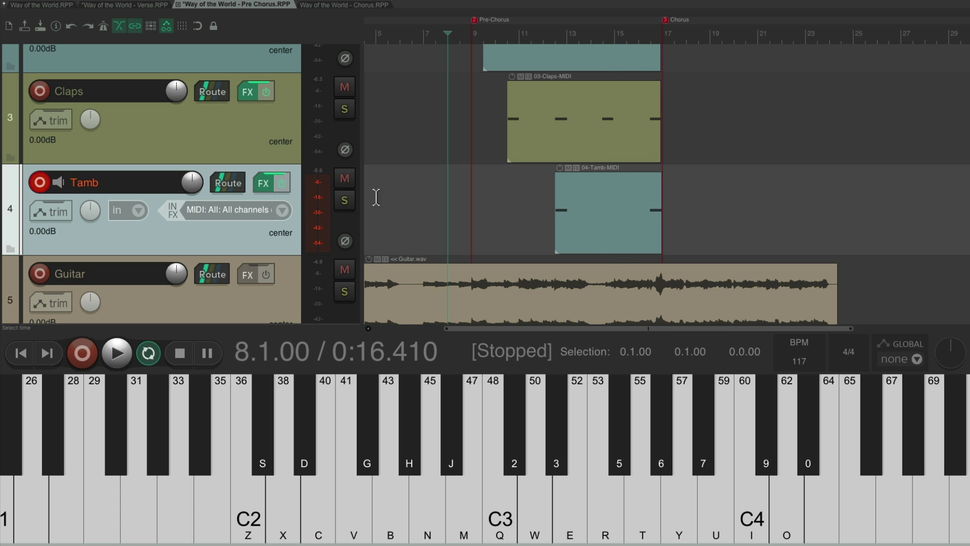
# Disarm Tamb, preview Shaker.wav, insert it as a sampler track, and arm it.
pyautogui.click(32, 186)
pyautogui.press('super+alt+x')
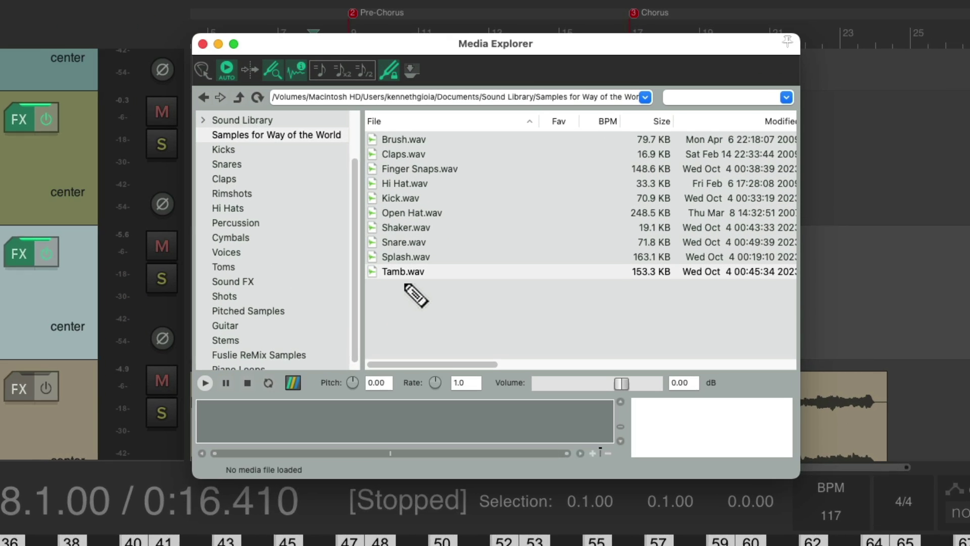
pyautogui.click(526, 166)
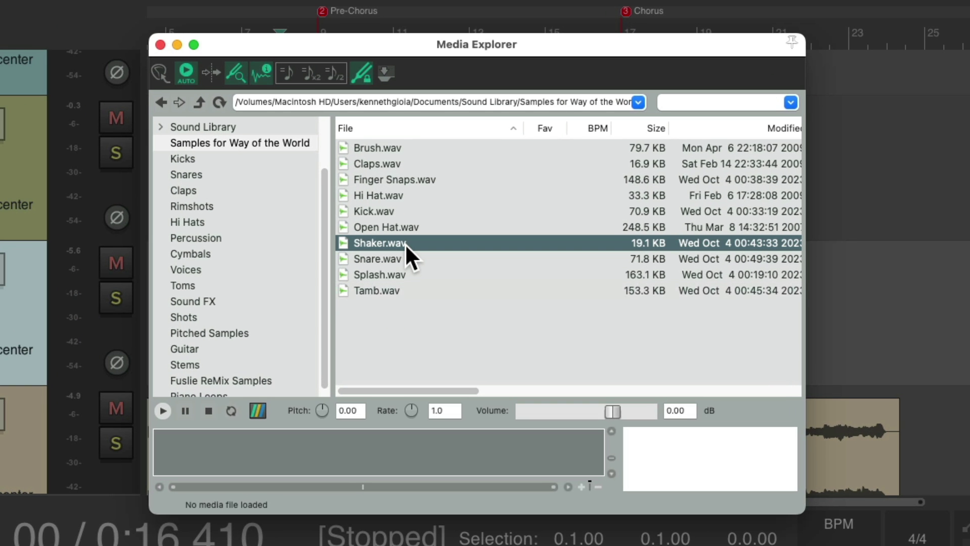
pyautogui.press('space')
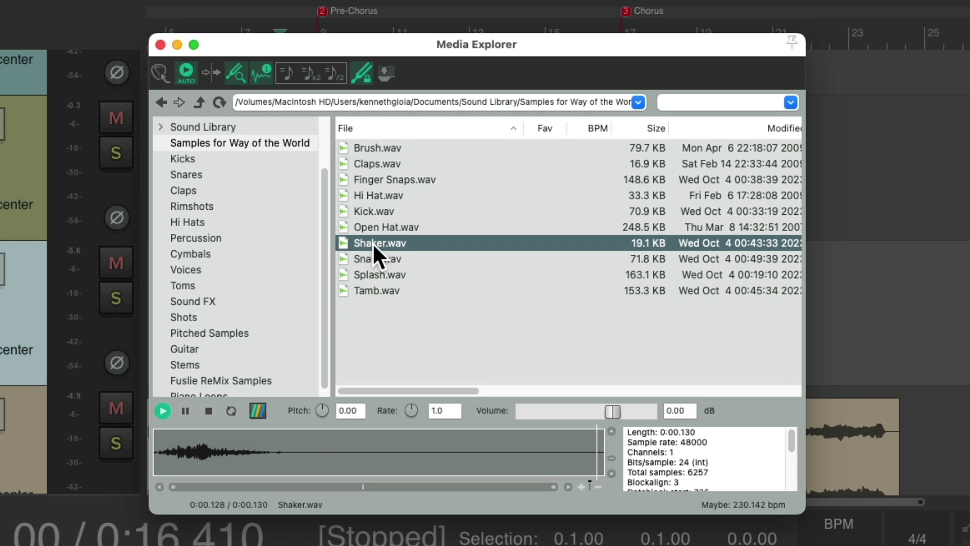
pyautogui.press('super+alt+x')
pyautogui.scroll(-5, 506, 170)
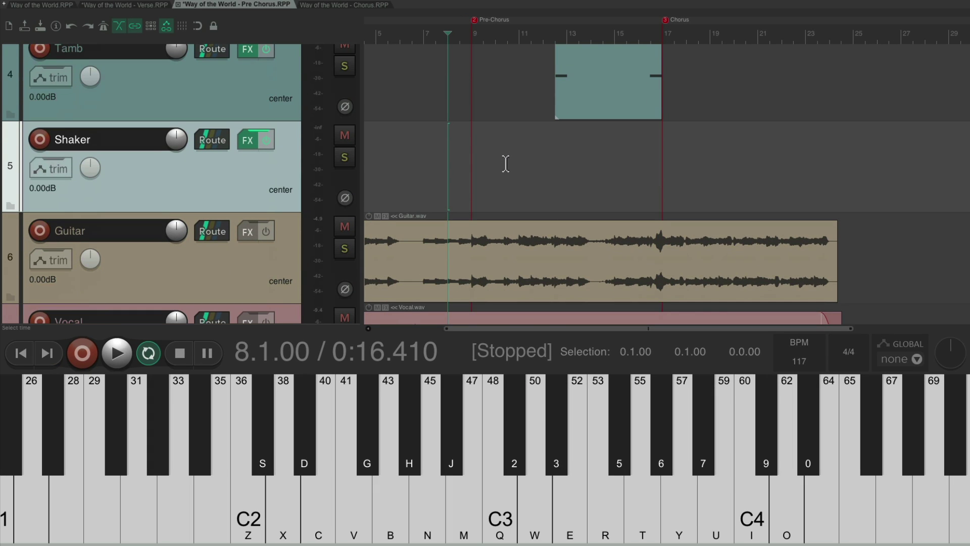
pyautogui.click(41, 141)
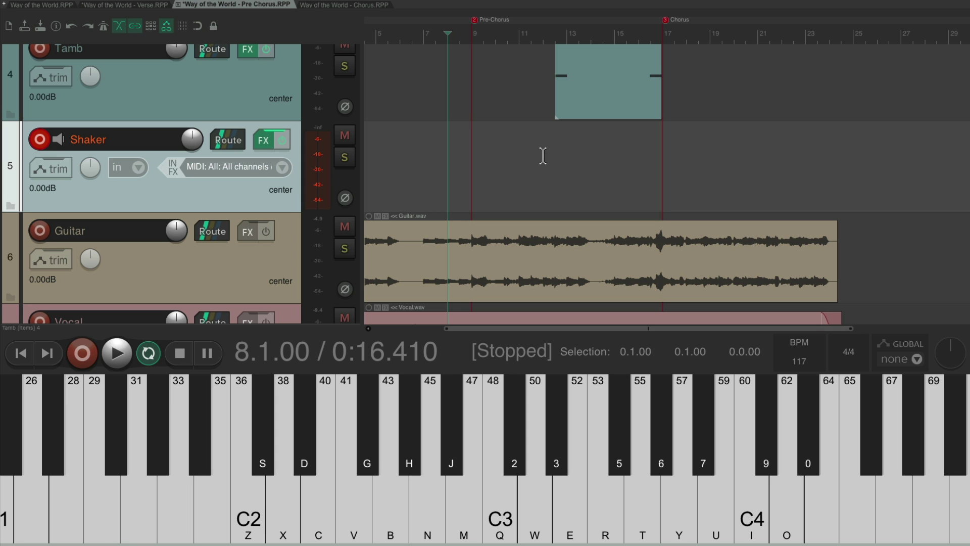
# Record a shaker part with B and N hits spanning the whole Pre-Chorus.
pyautogui.hotkey('ctrl', 'r')
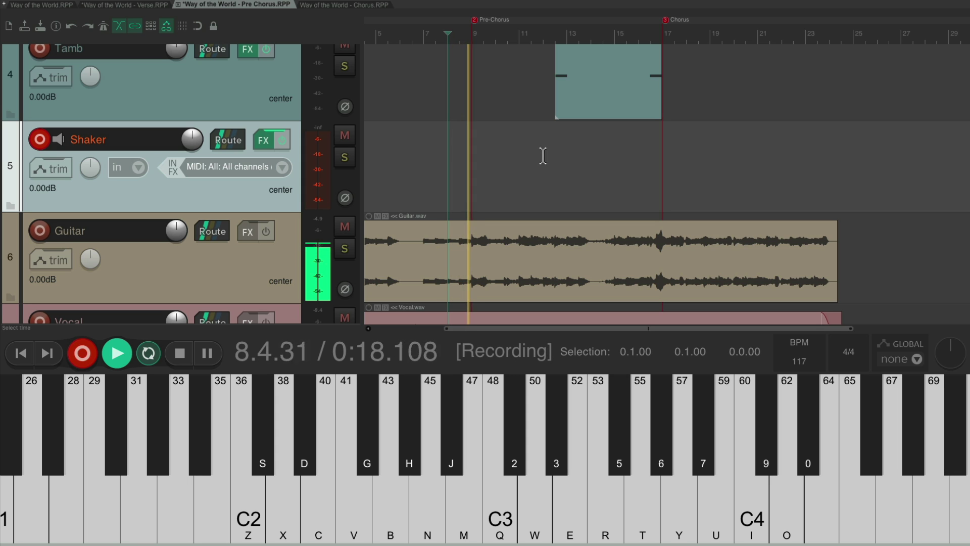
pyautogui.press('b')
pyautogui.press('n')
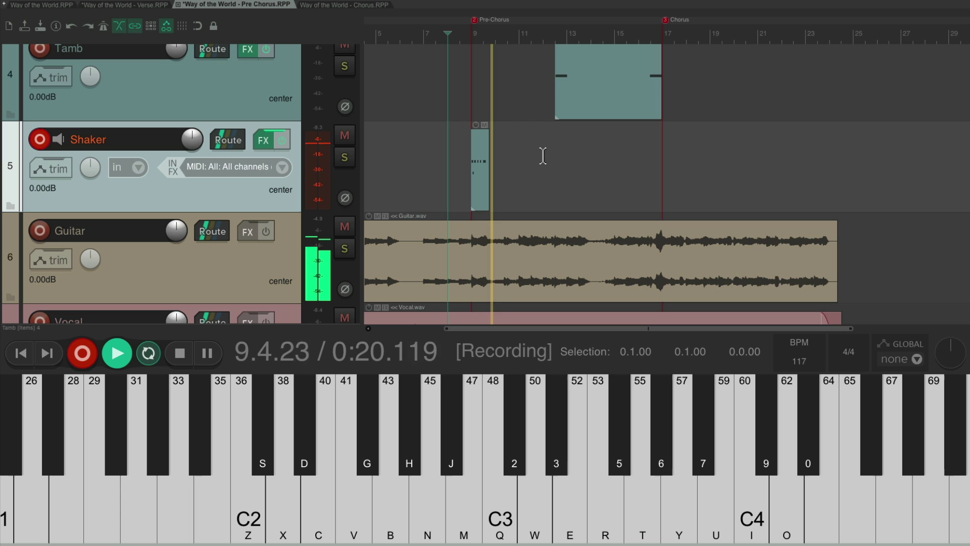
pyautogui.press('n')
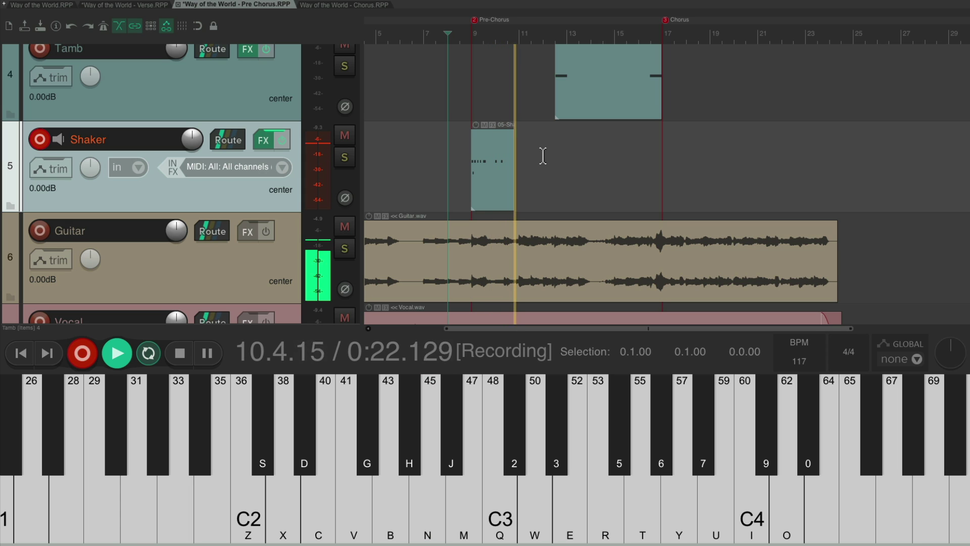
pyautogui.press('n')
pyautogui.press('n')
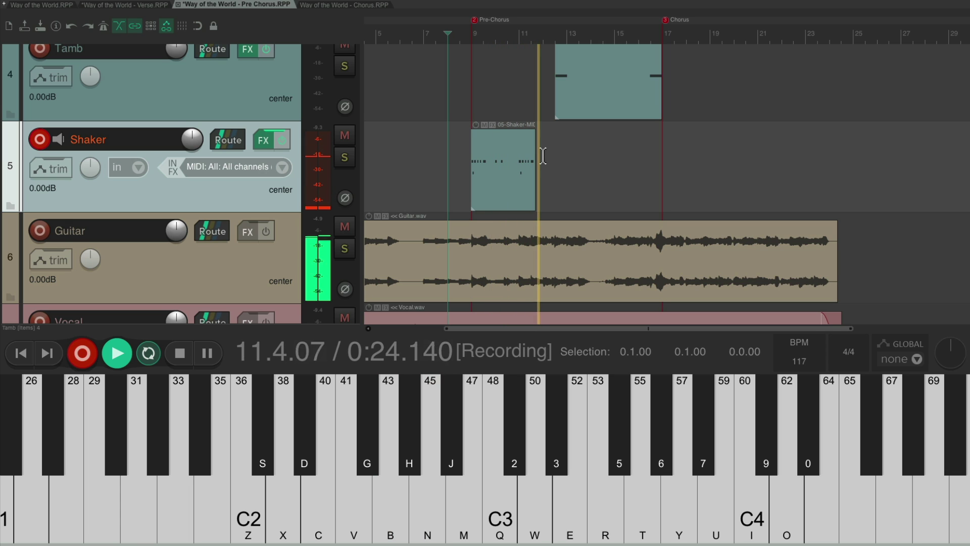
pyautogui.press('n')
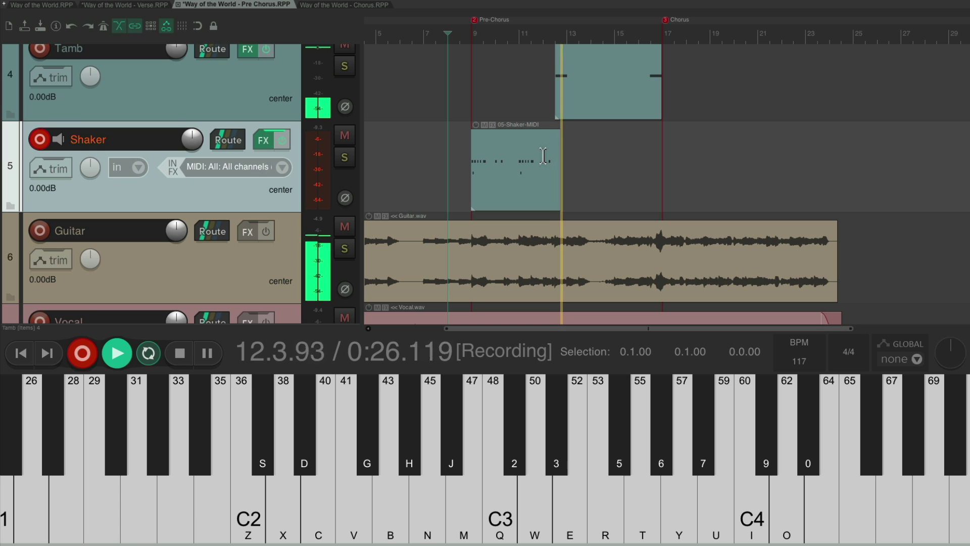
pyautogui.press('n')
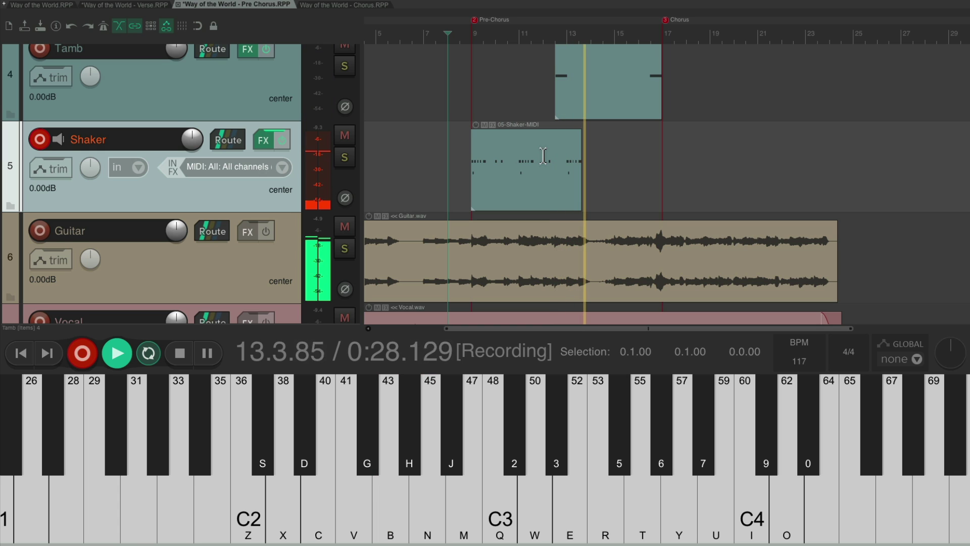
pyautogui.press('n')
pyautogui.press('n')
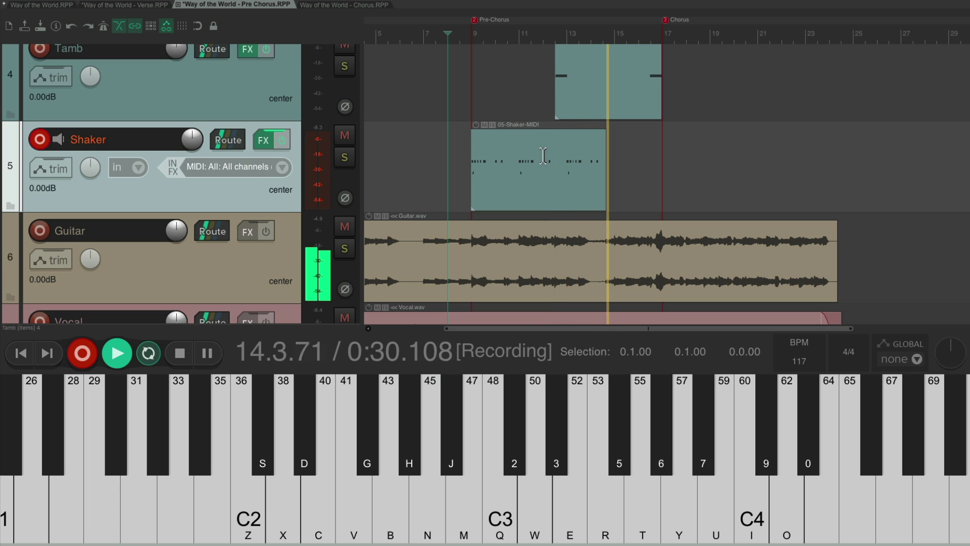
pyautogui.press('n')
pyautogui.press('n')
pyautogui.press('n')
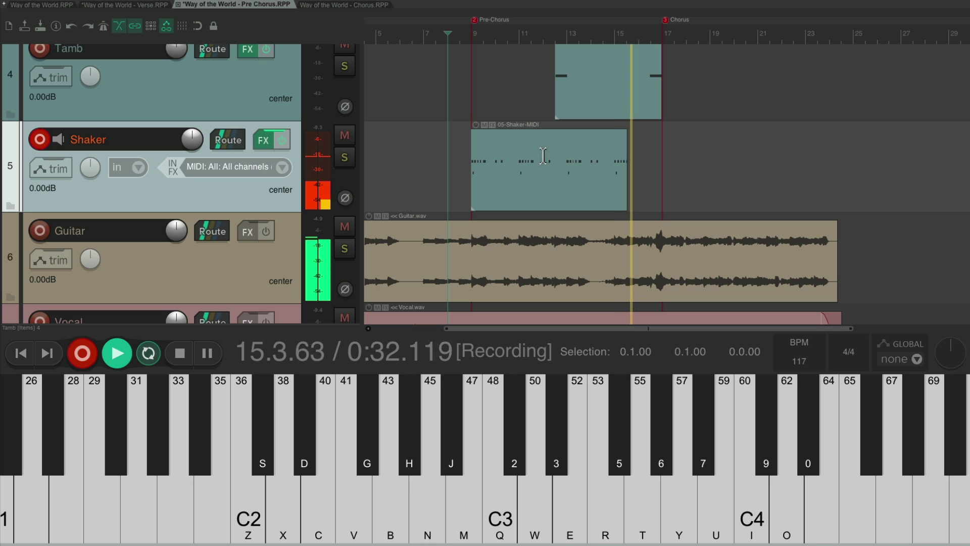
pyautogui.press('n')
pyautogui.press('n')
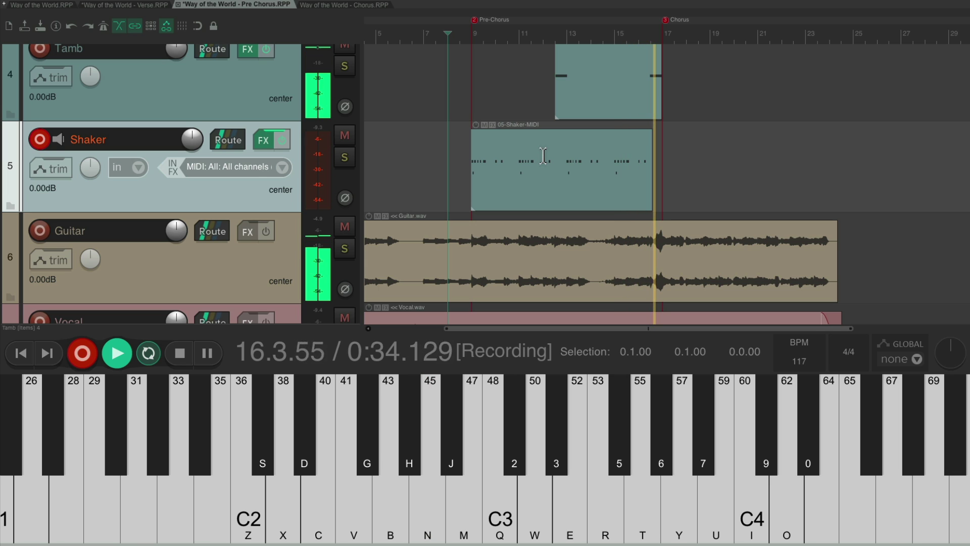
pyautogui.press('space')
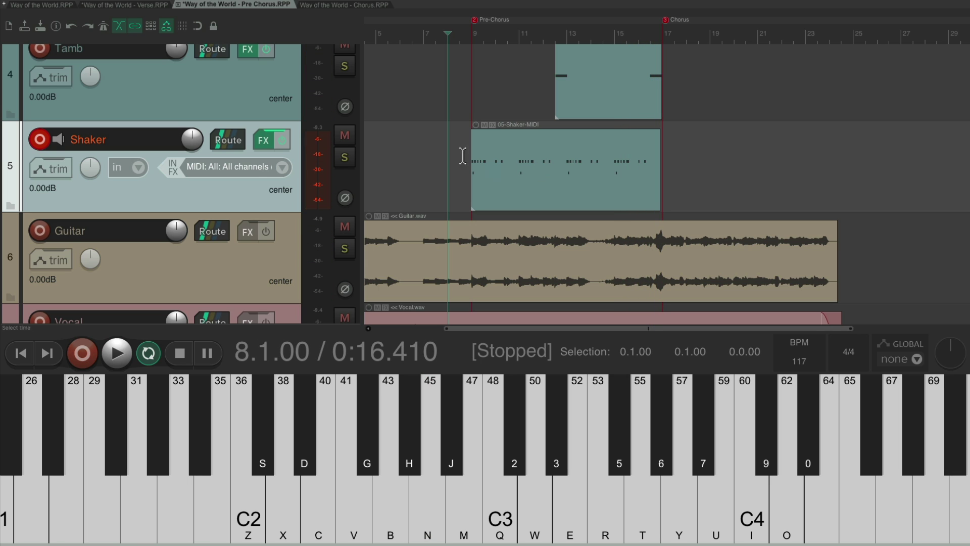
# Disarm the Shaker track and deselect it.
pyautogui.click(34, 142)
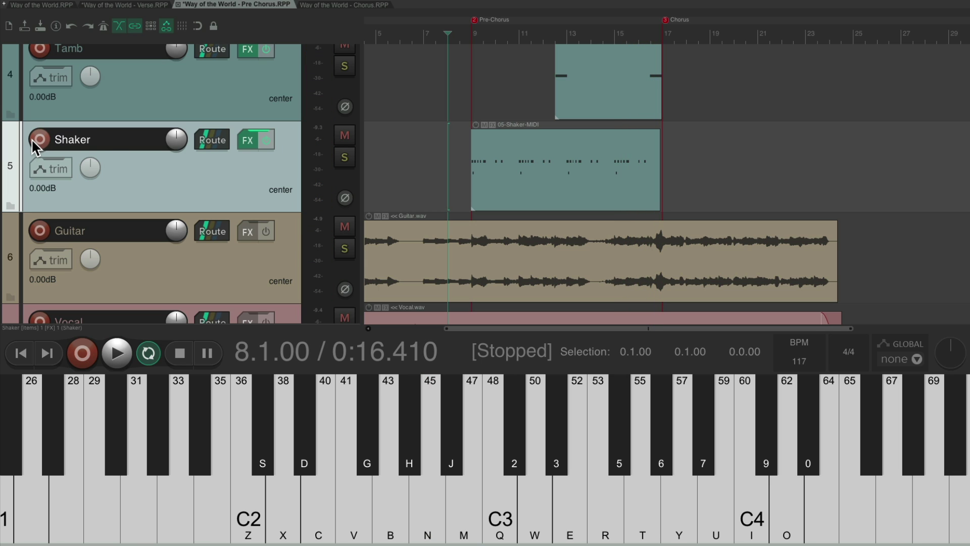
pyautogui.click(463, 190)
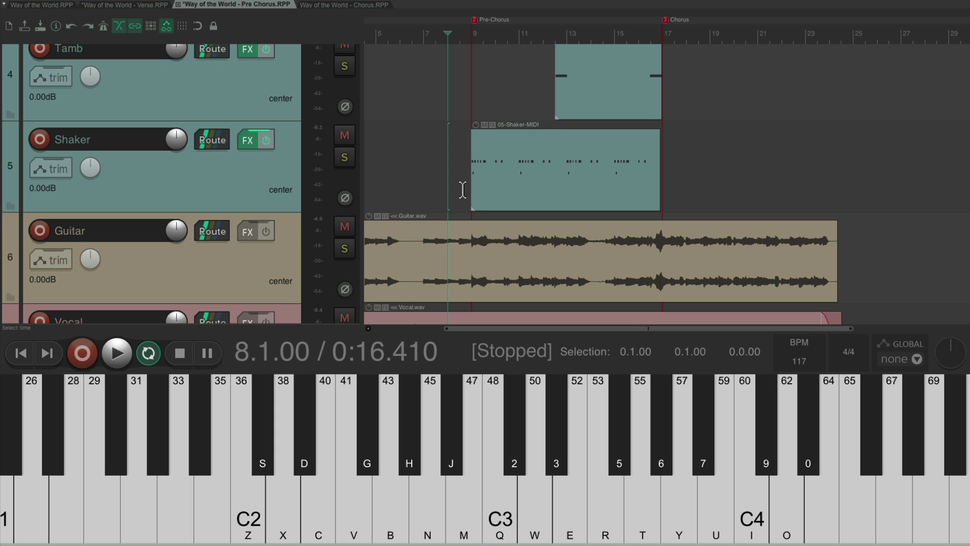